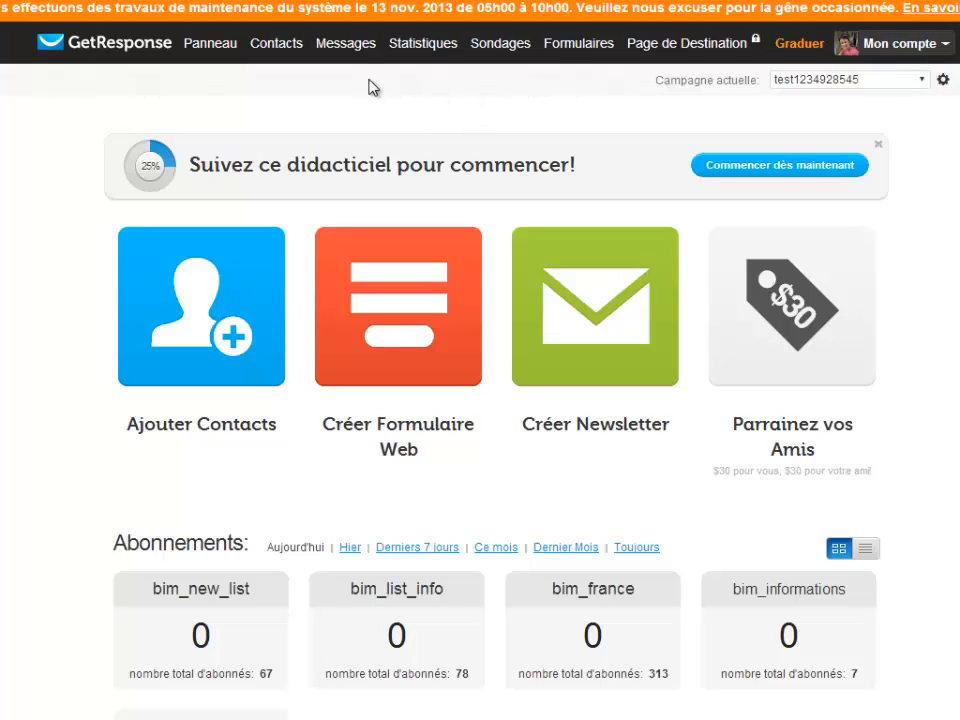
# Start creating a new autoresponder for the current campaign.
pyautogui.click(276, 52)
pyautogui.moveTo(350, 52)
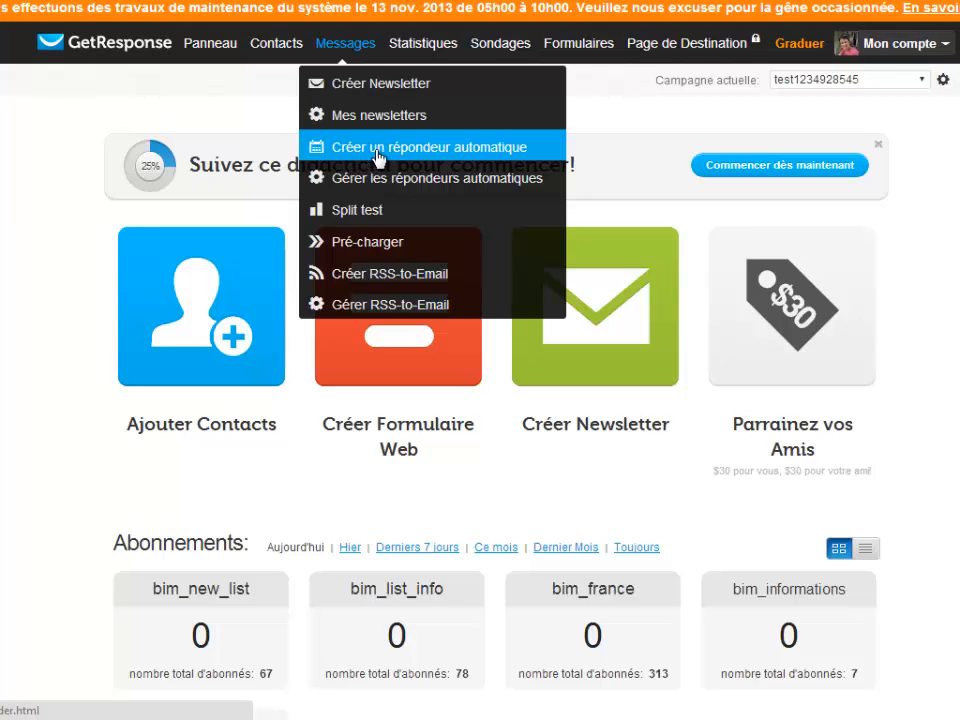
pyautogui.click(410, 148)
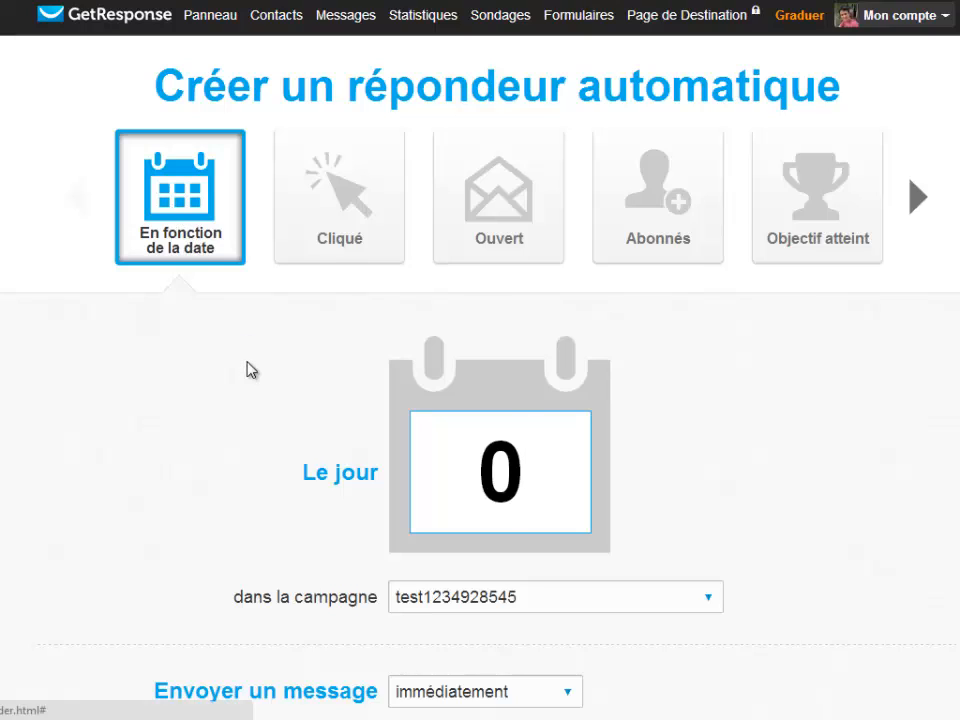
# Start a new e-mail as the message for the date-based autoresponder, keeping day 0, immediate sending and all weekdays.
pyautogui.scroll(-1, 552, 468)
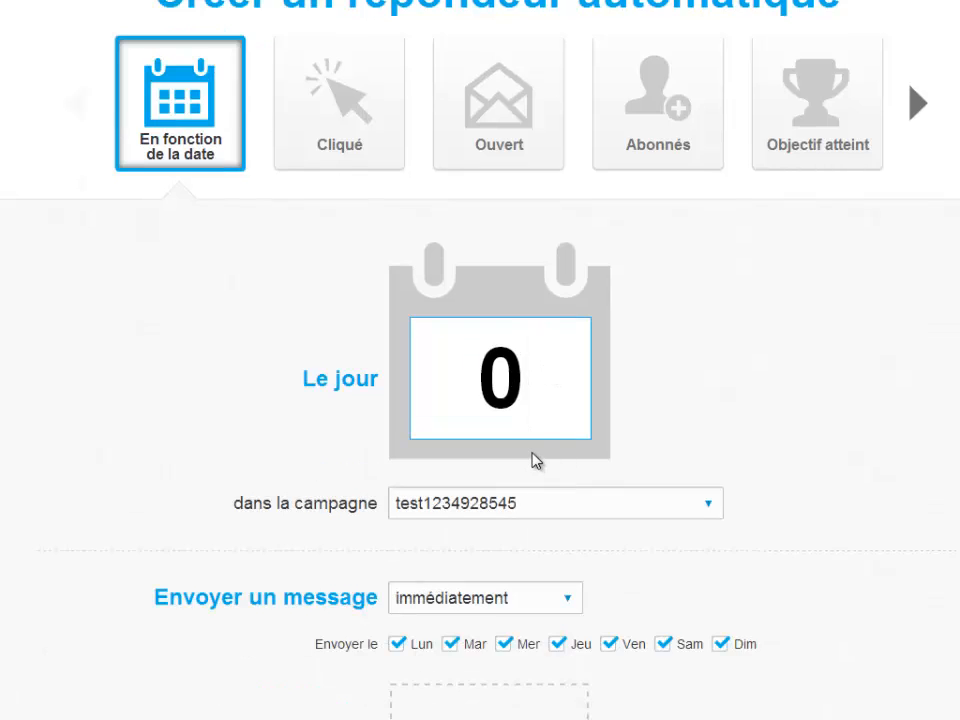
pyautogui.scroll(-1, 538, 430)
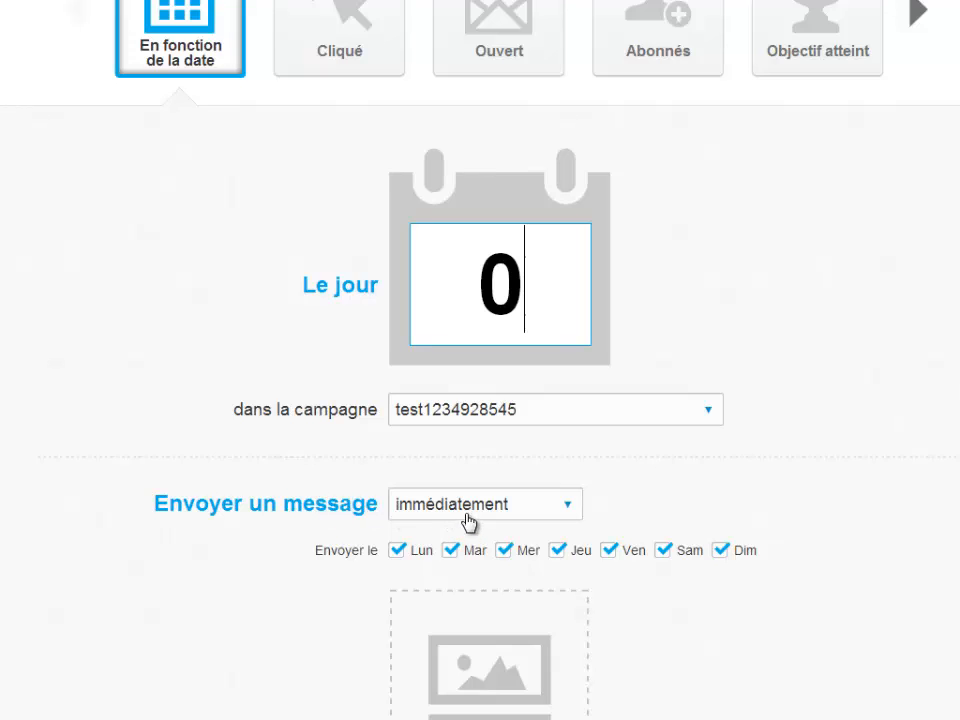
pyautogui.click(567, 512)
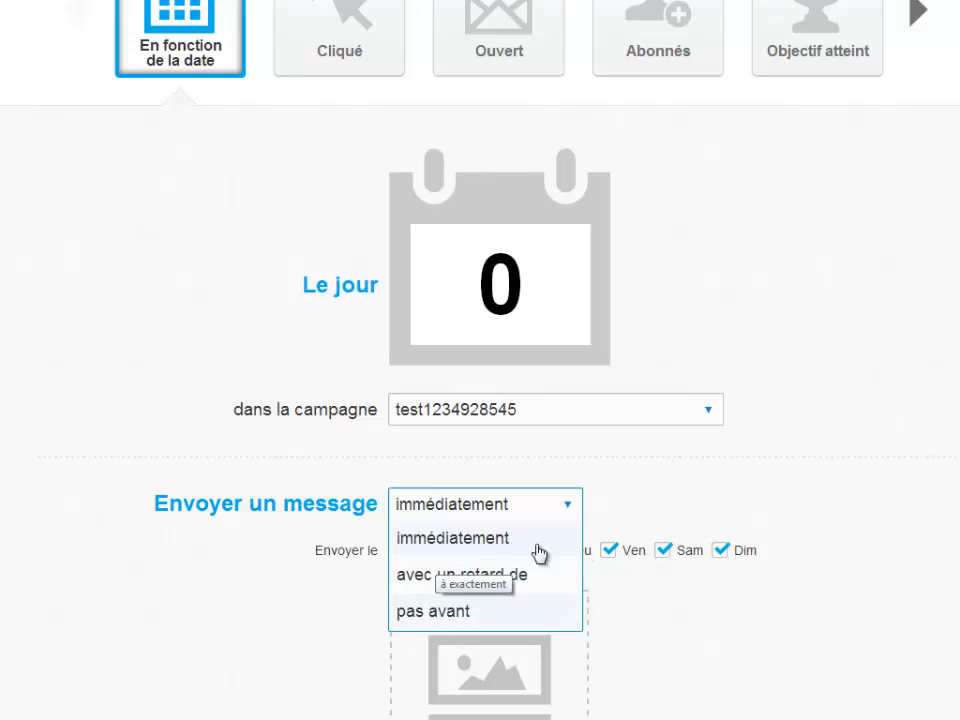
pyautogui.click(650, 519)
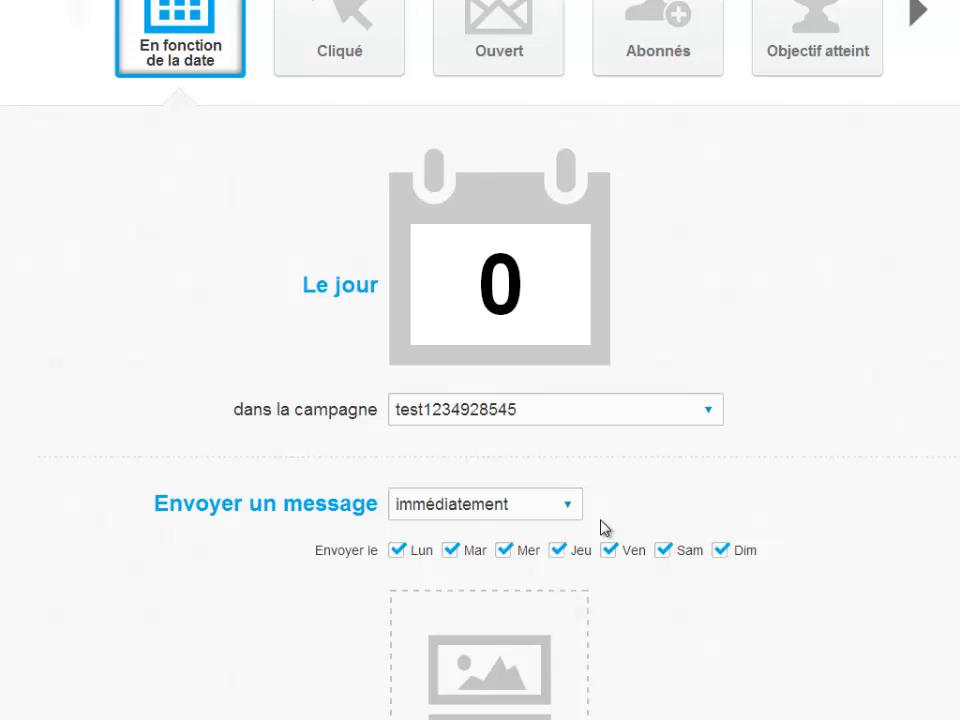
pyautogui.scroll(-1, 602, 527)
pyautogui.scroll(-1, 672, 525)
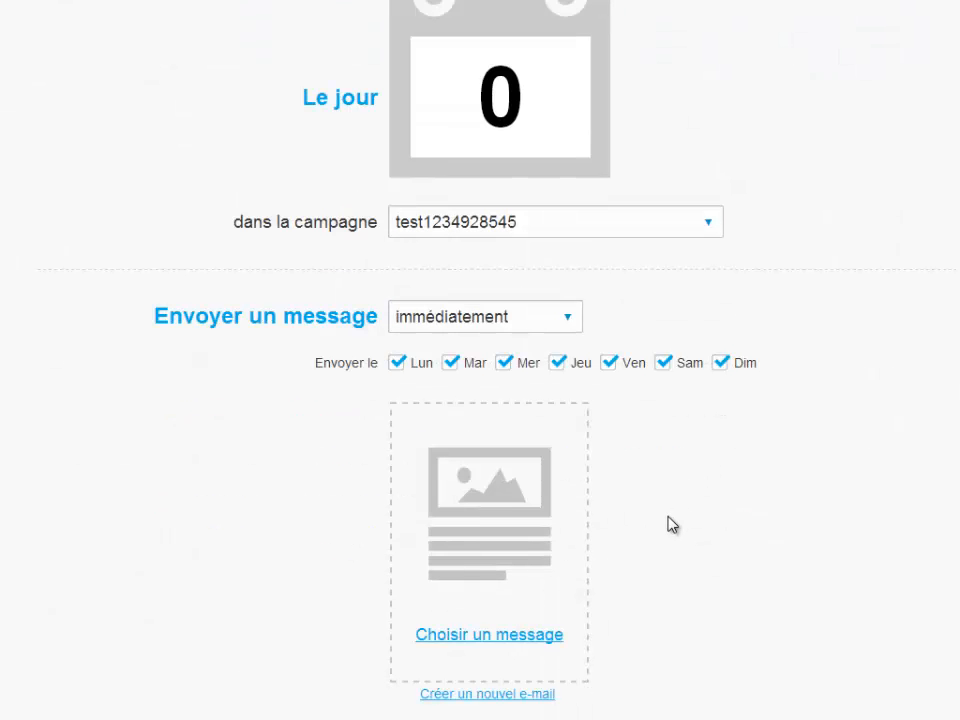
pyautogui.scroll(-1, 672, 525)
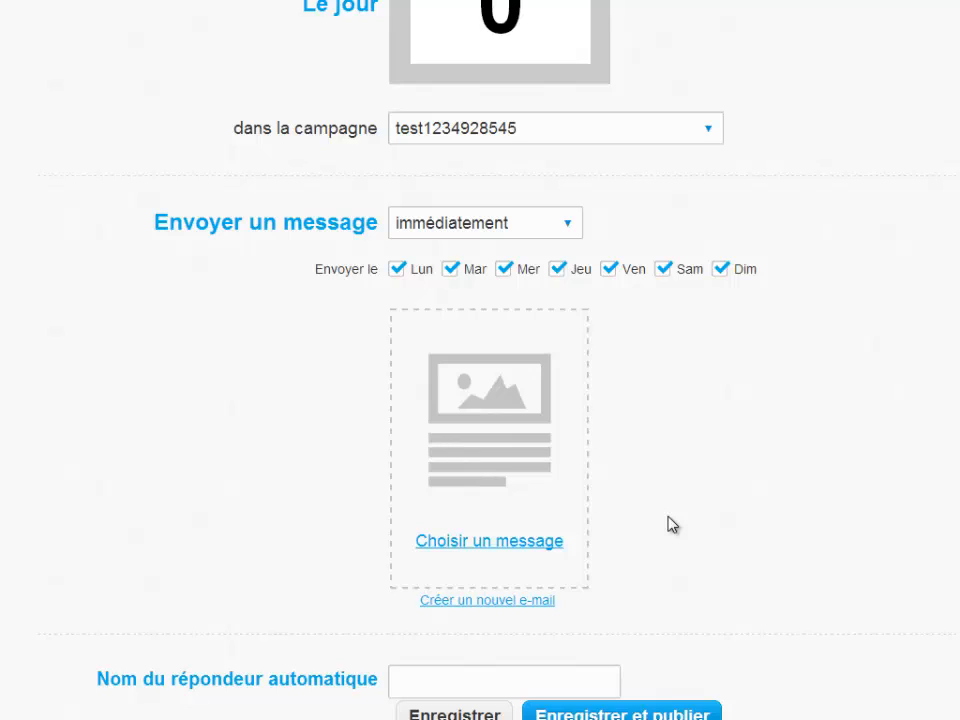
pyautogui.scroll(-1, 670, 523)
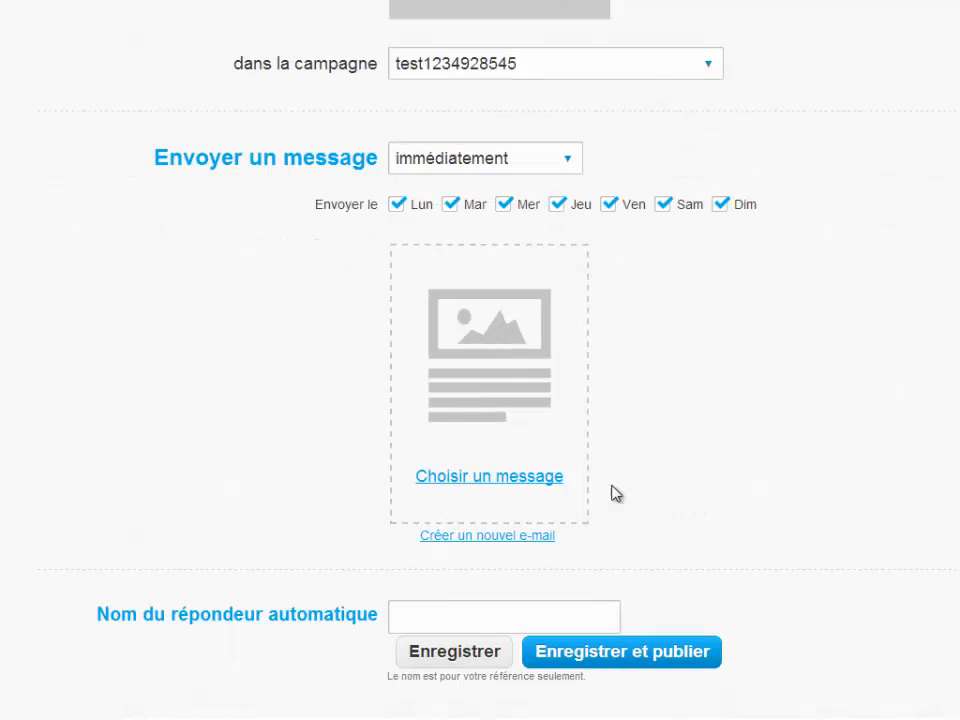
pyautogui.click(490, 536)
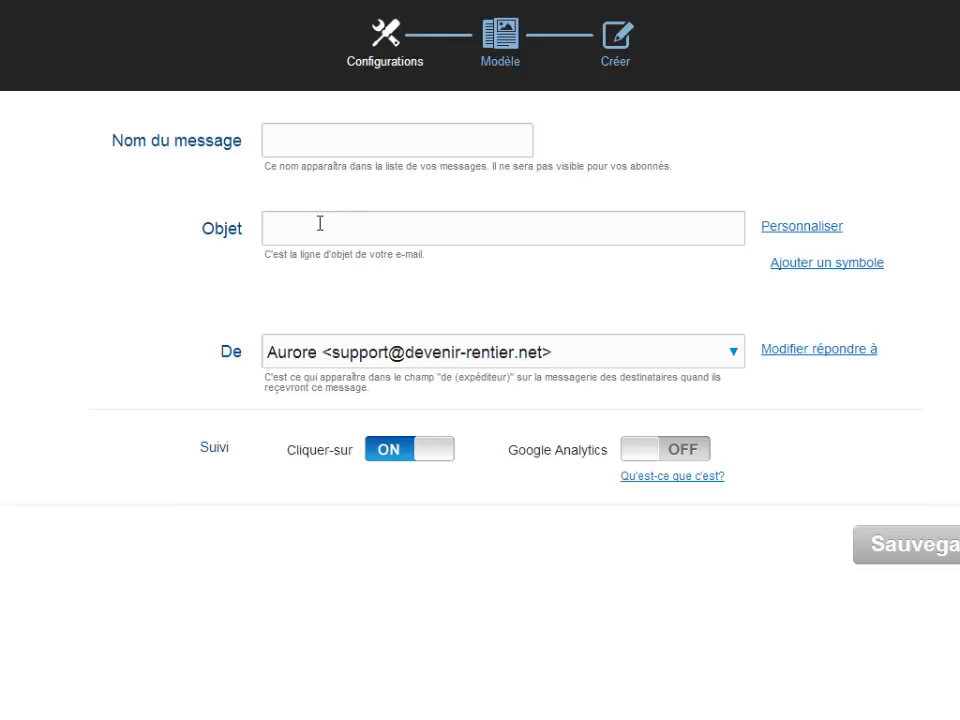
# Name the message "messgae1 - ebook", set its subject to "Ouvrez et téléchargez votre Ebook!" and continue to template selection.
pyautogui.click(295, 143)
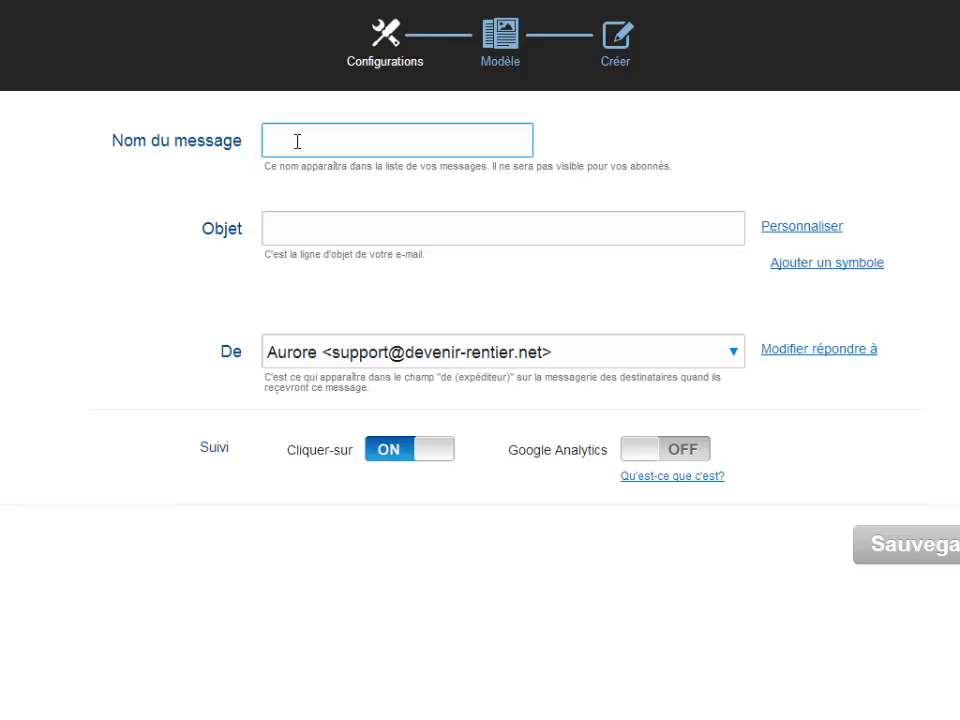
pyautogui.write('messgae1 - ebook')
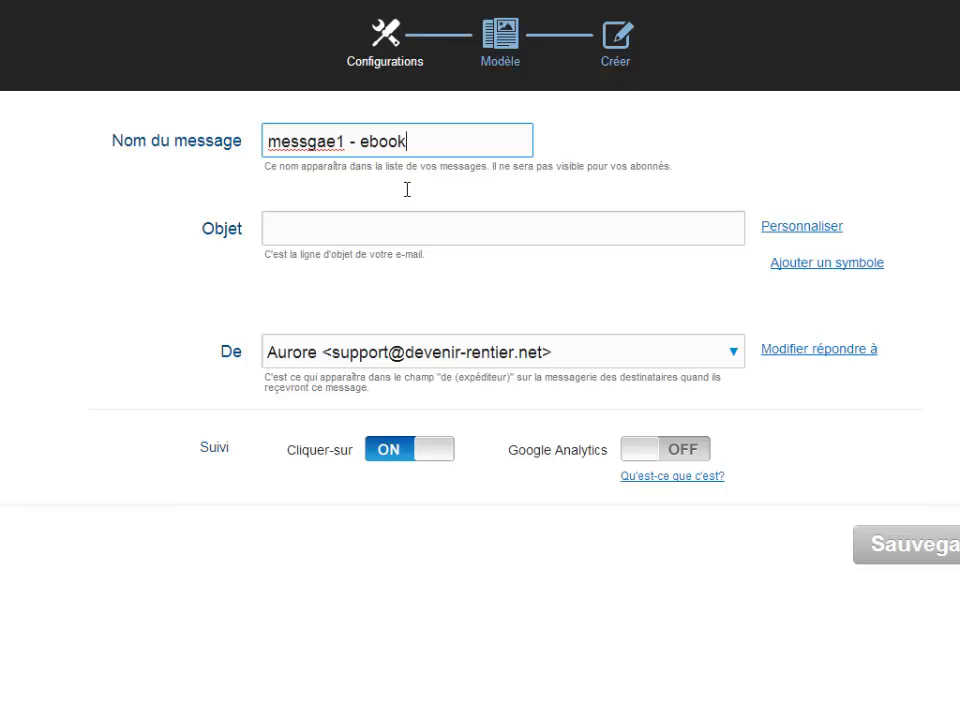
pyautogui.click(406, 232)
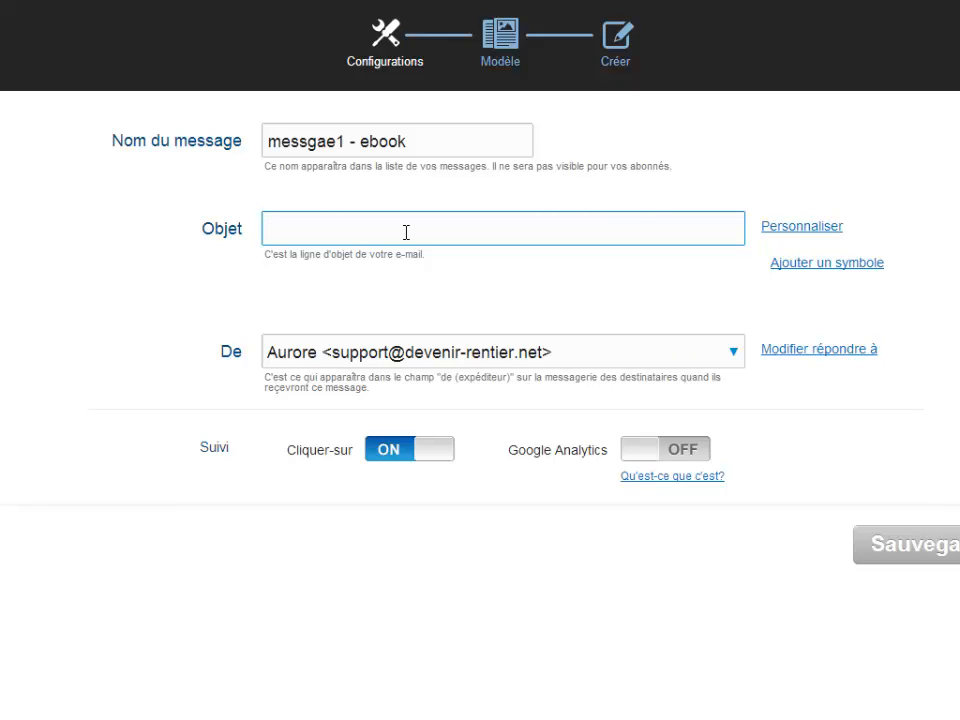
pyautogui.write('Ouvrez et télé')
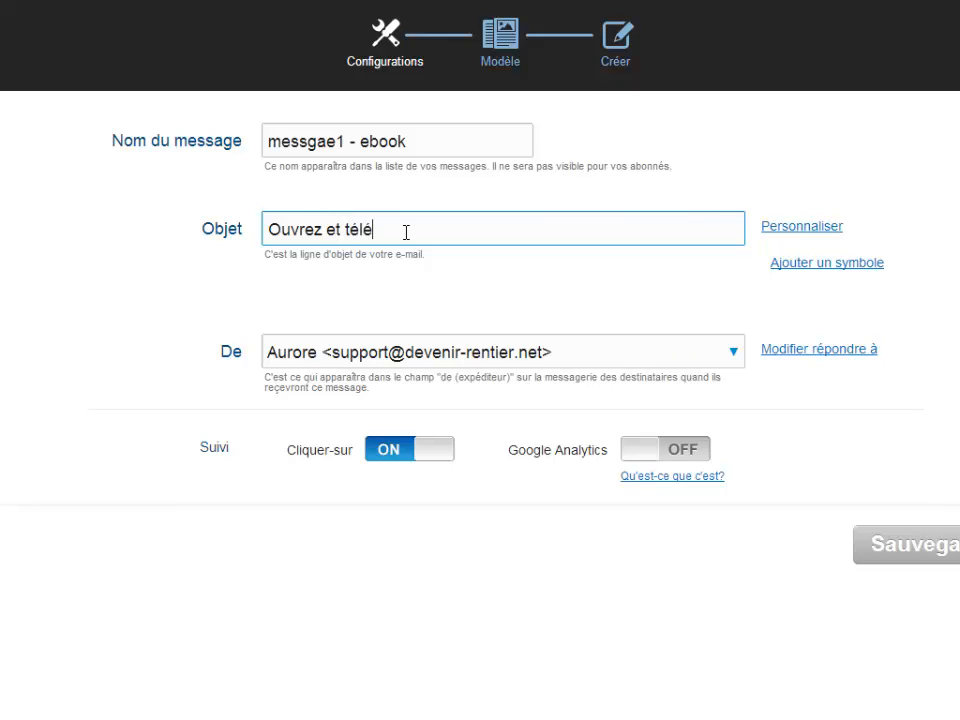
pyautogui.write('chargez votre Ebook!')
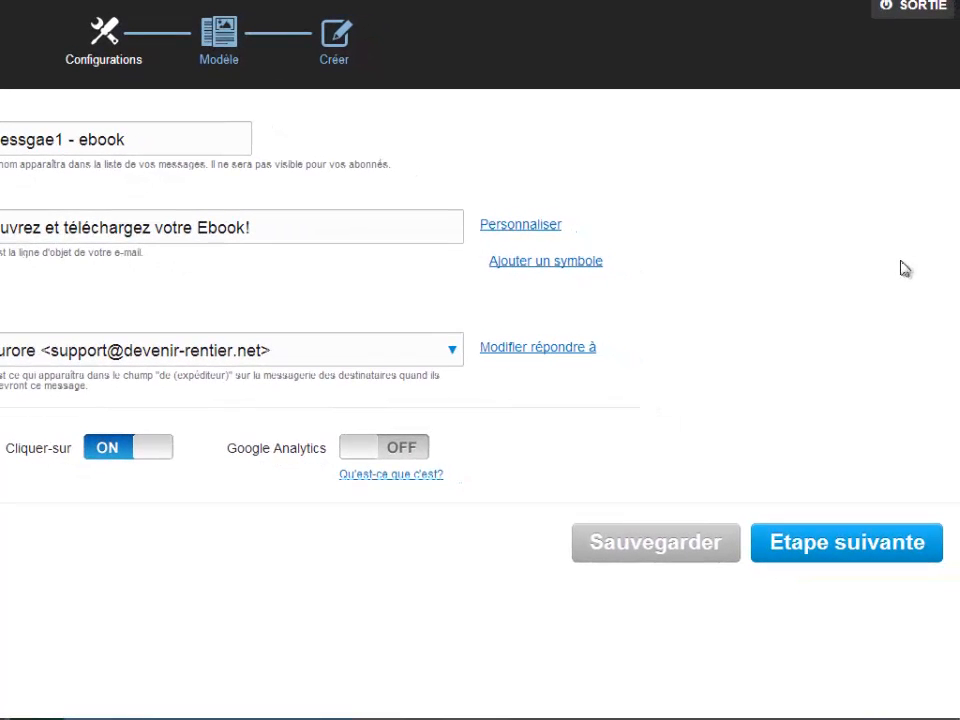
pyautogui.click(836, 548)
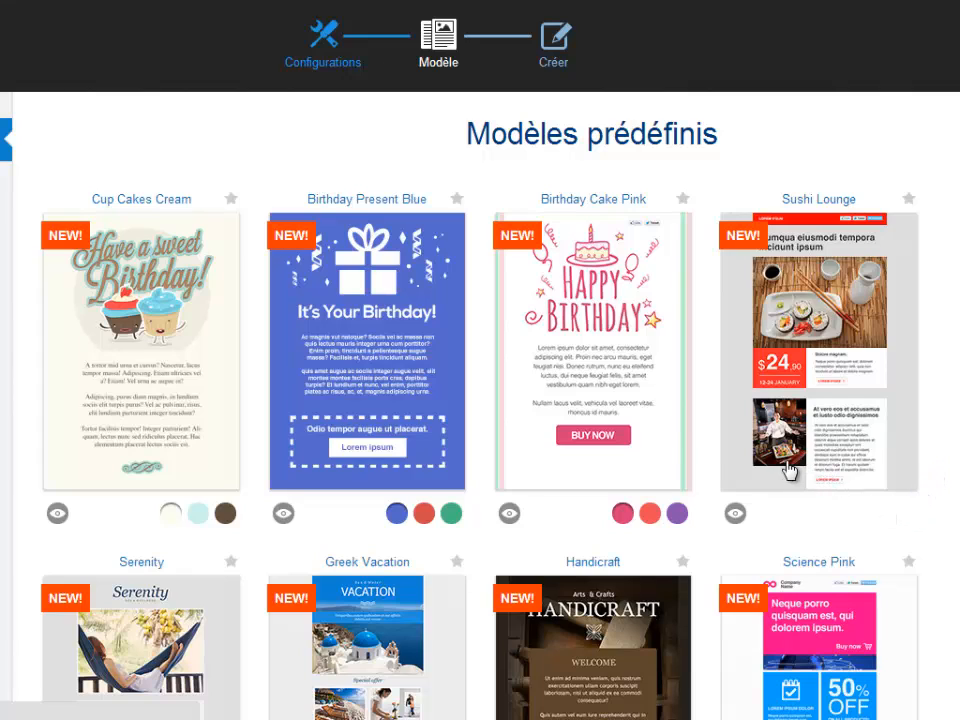
# Build the message from scratch using the blank template (Modèle vierge).
pyautogui.moveTo(677, 439)
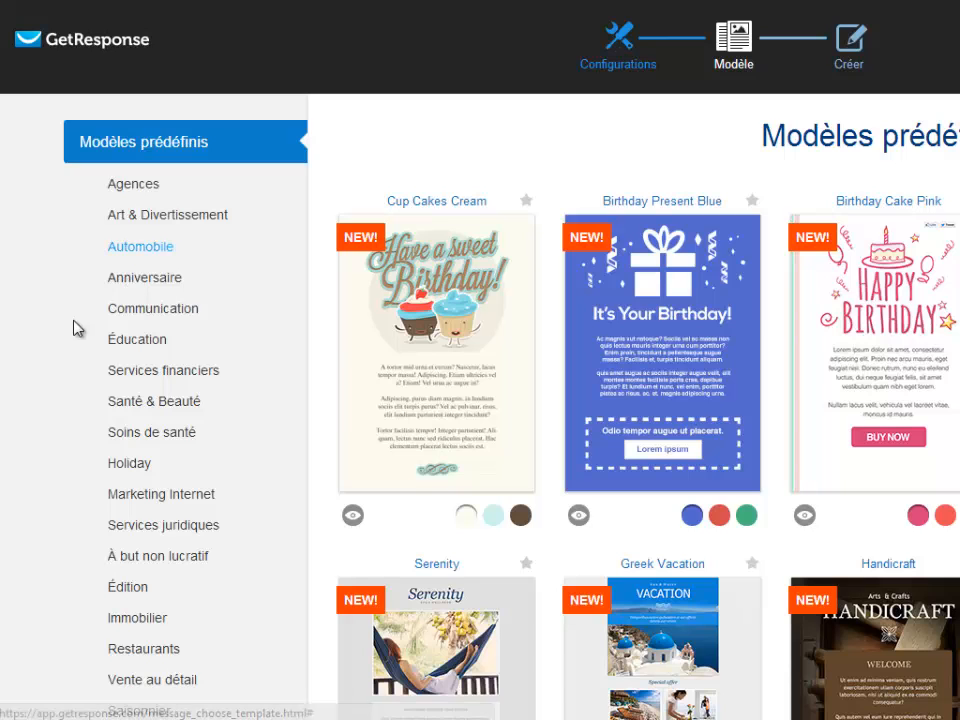
pyautogui.scroll(-6, 86, 240)
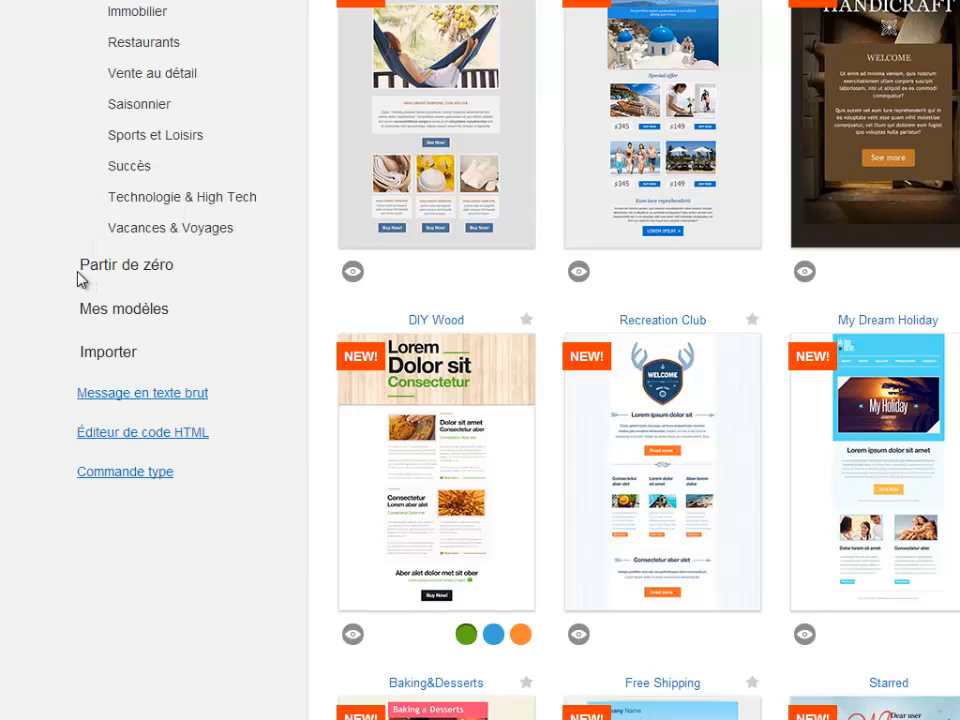
pyautogui.click(137, 272)
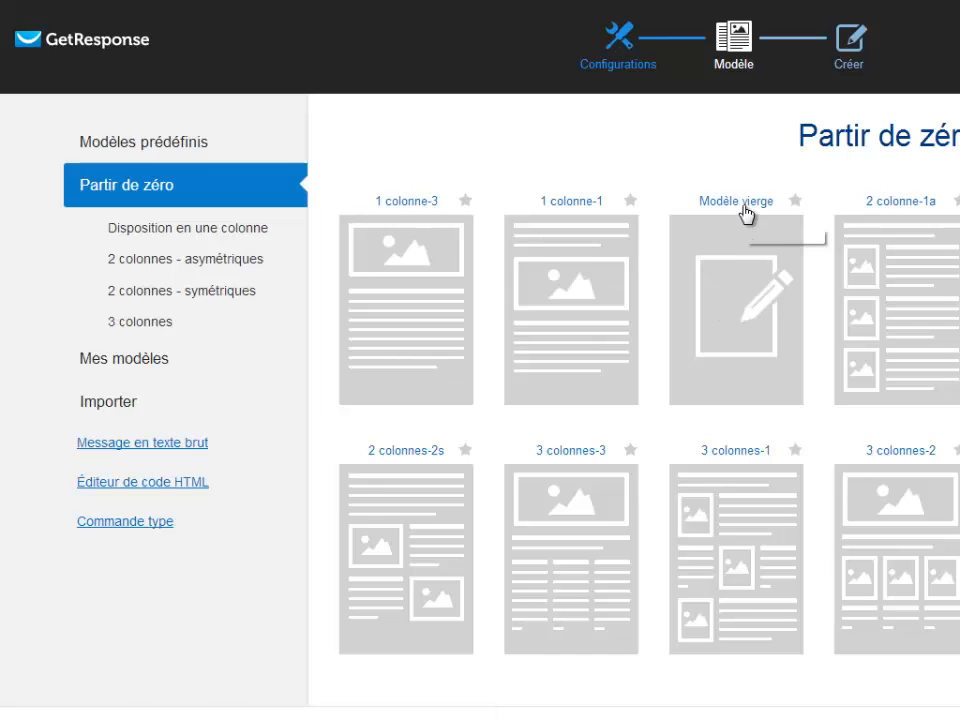
pyautogui.moveTo(737, 316)
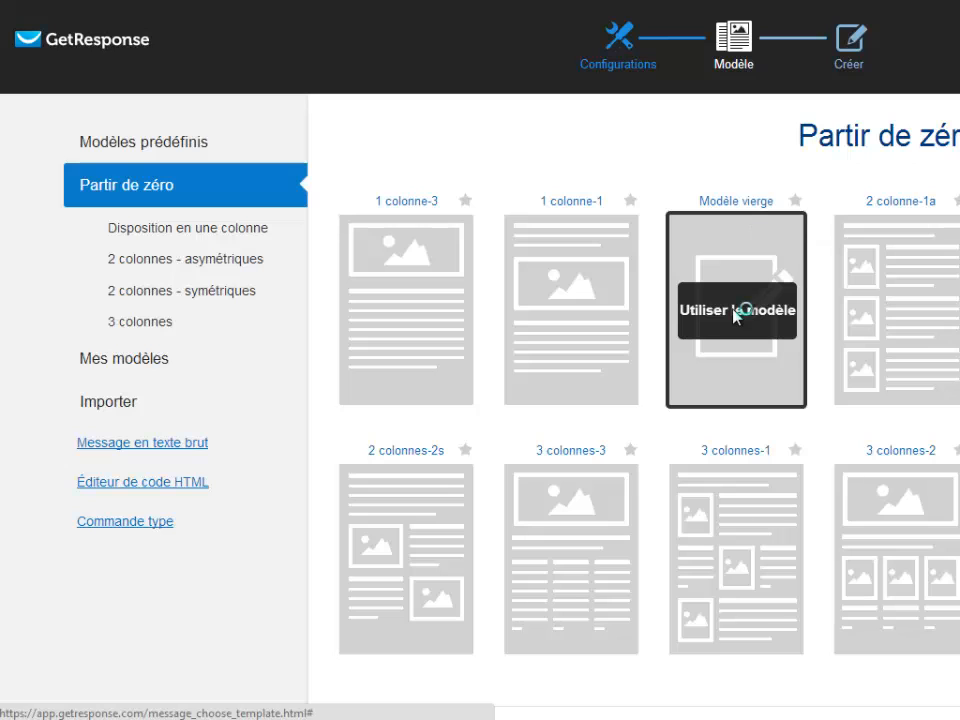
pyautogui.click(737, 316)
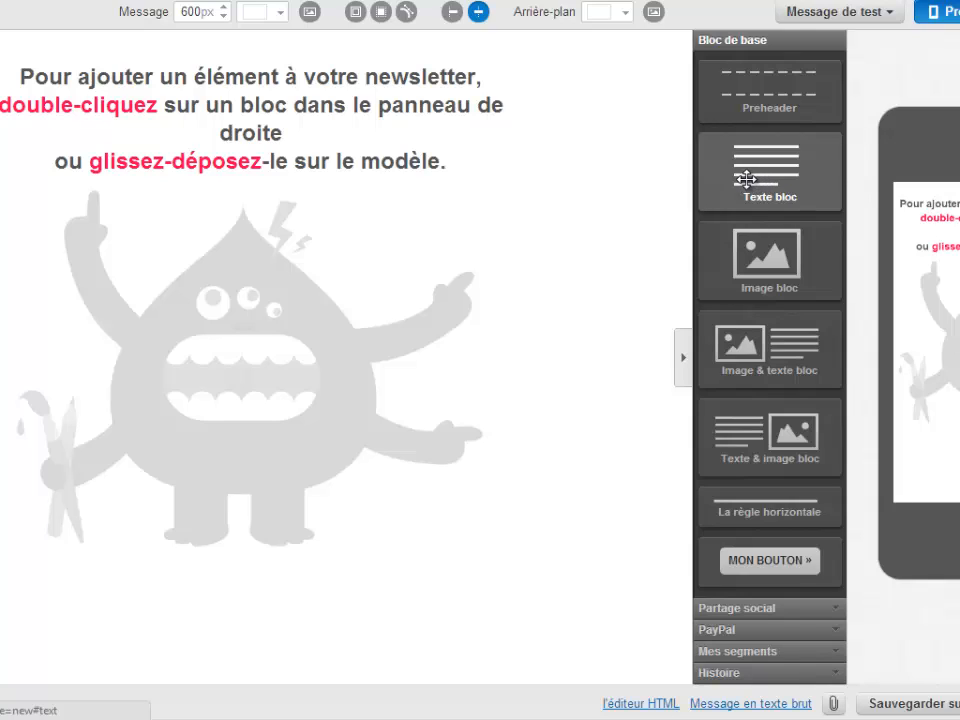
# Add a text block to the top of the empty message and delete all its placeholder text.
pyautogui.moveTo(712, 182); pyautogui.dragTo(205, 130)
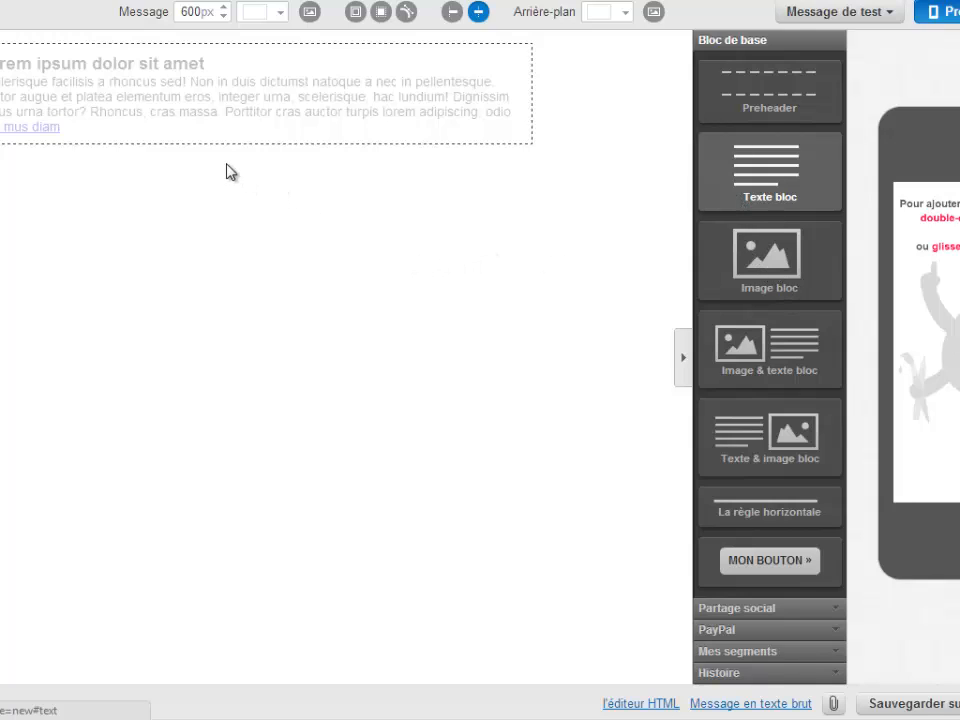
pyautogui.click(95, 127)
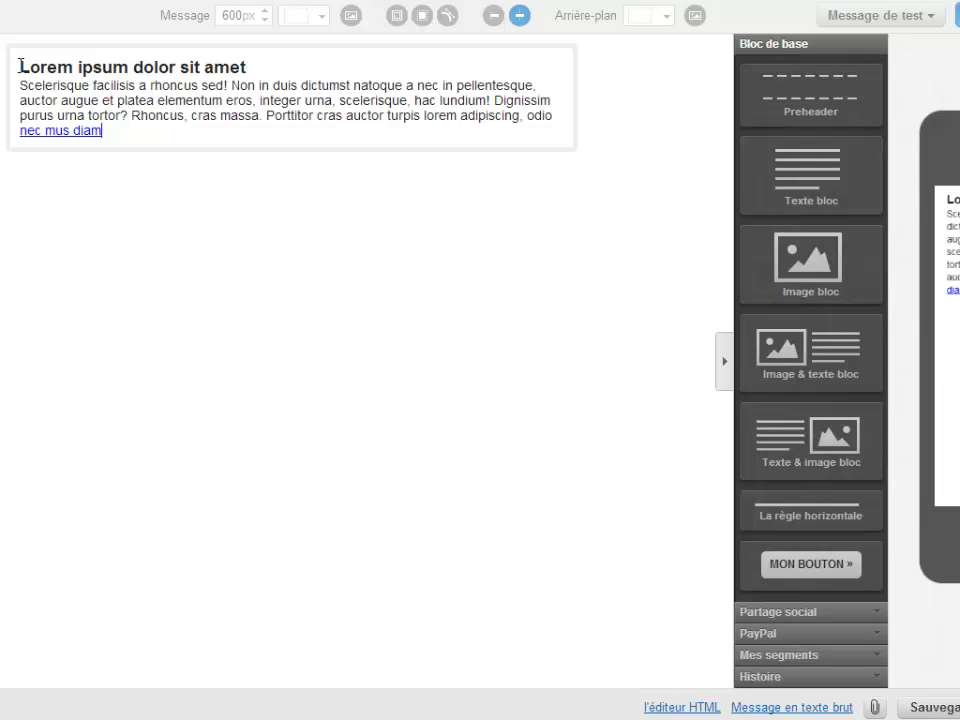
pyautogui.hotkey('ctrl', 'a')
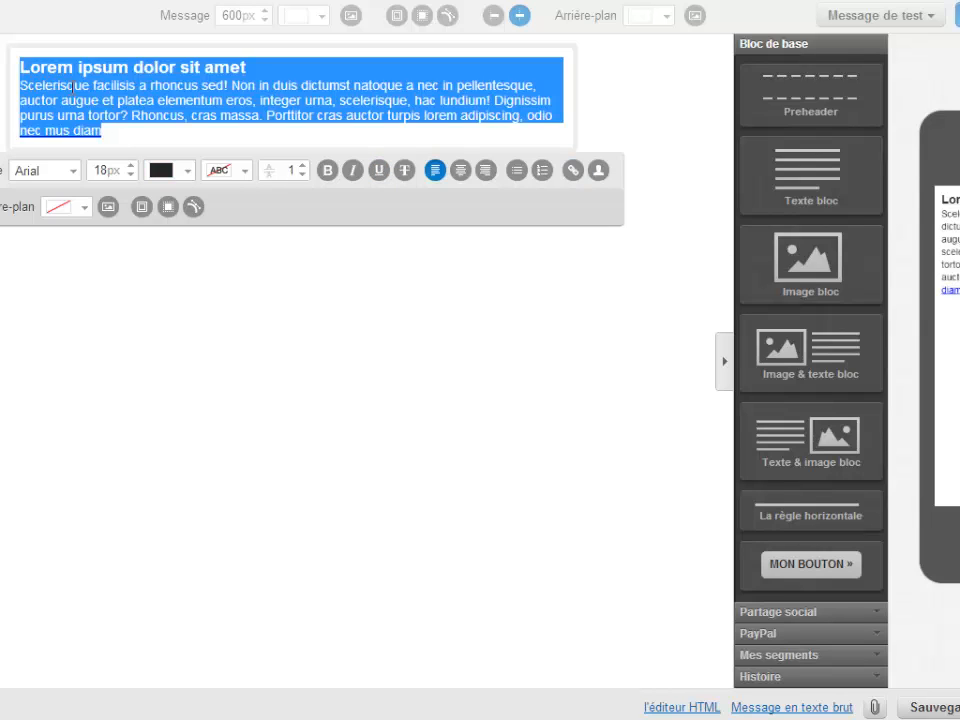
pyautogui.press('BackSpace')
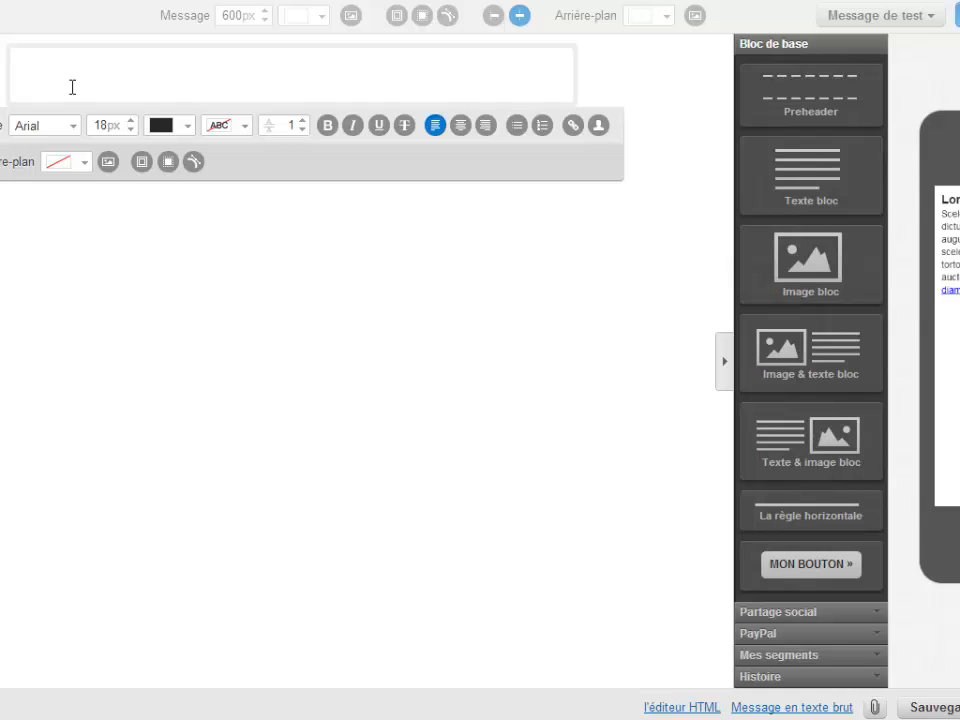
# Write the greeting "Bonjour," and, after a blank line, "Cliquez ici pour télécharger votre ebook gratuit." in the text block.
pyautogui.write('Bonjour,')
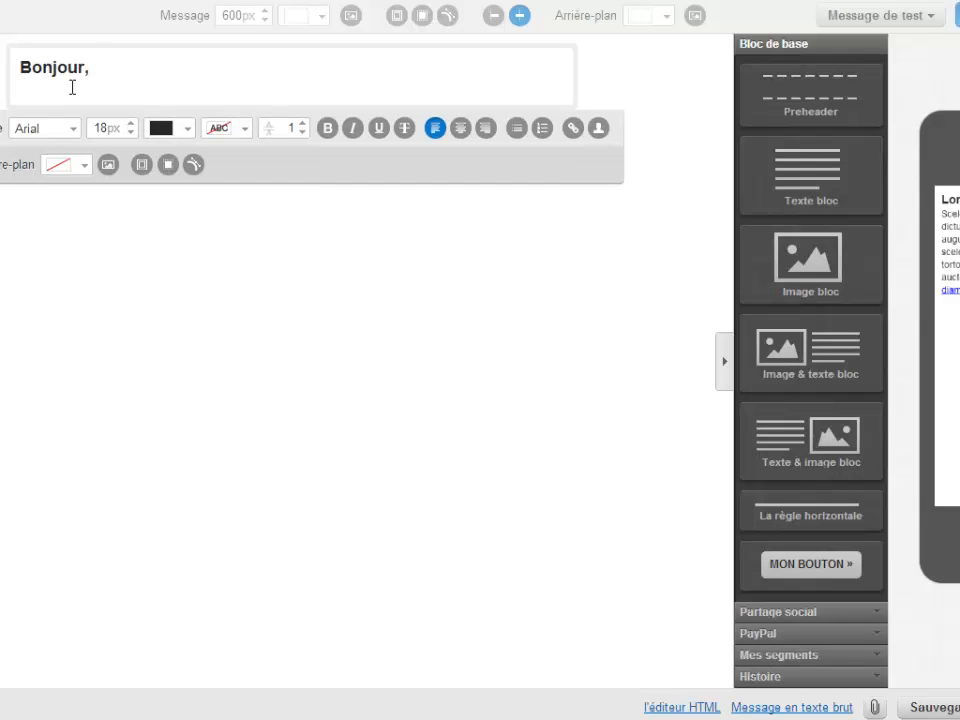
pyautogui.press('Return')
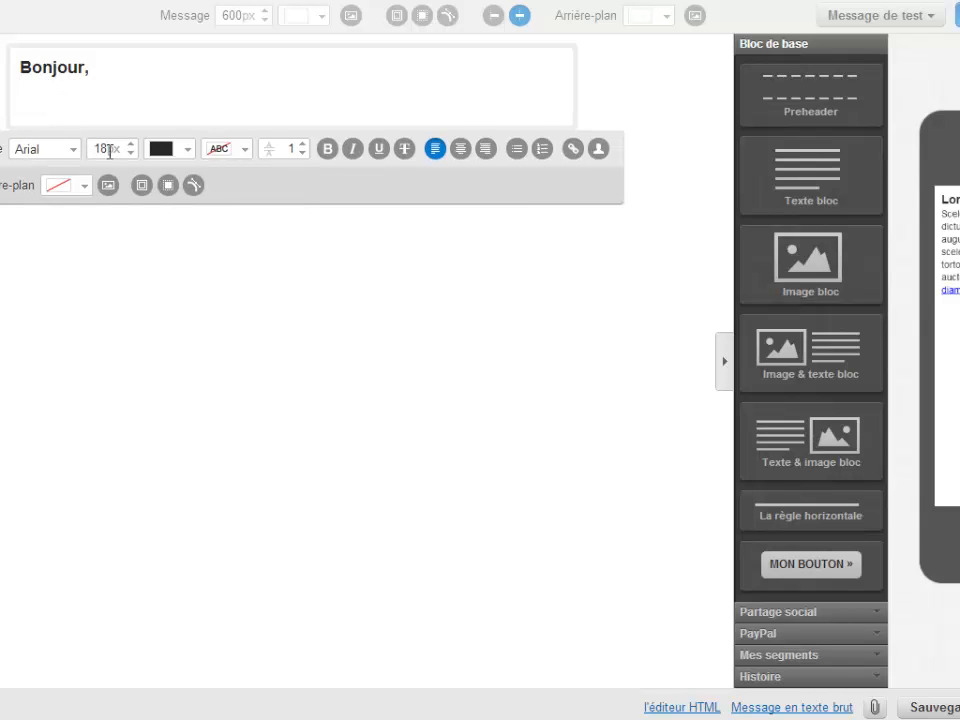
pyautogui.press('Return')
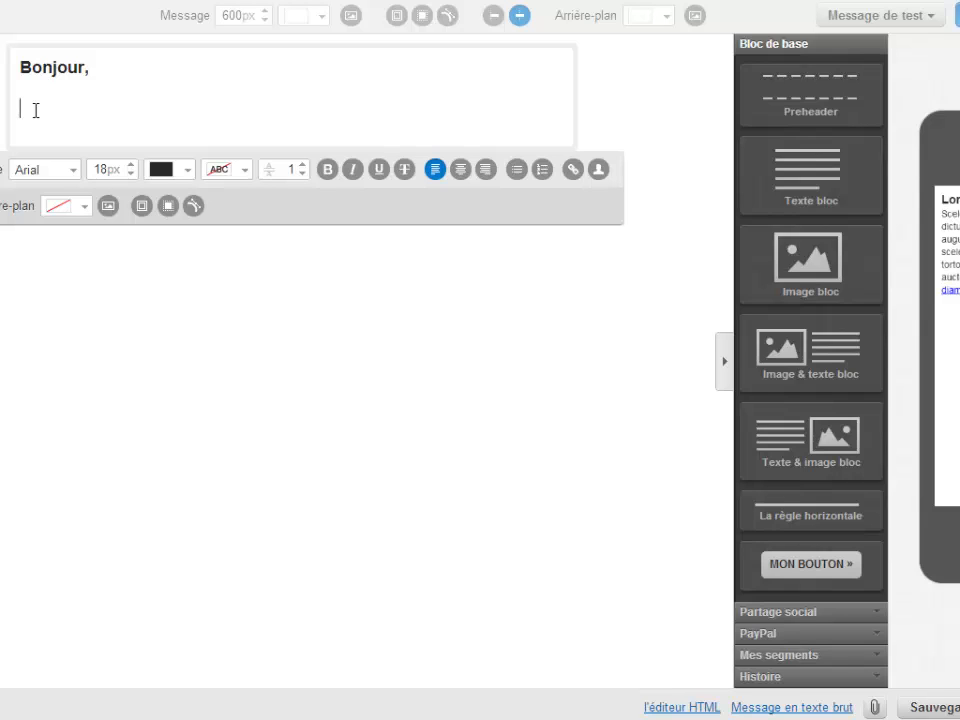
pyautogui.write('Ce')
pyautogui.write('iquez')
pyautogui.write(' ici')
pyautogui.write(' pou')
pyautogui.write('r télécharger')
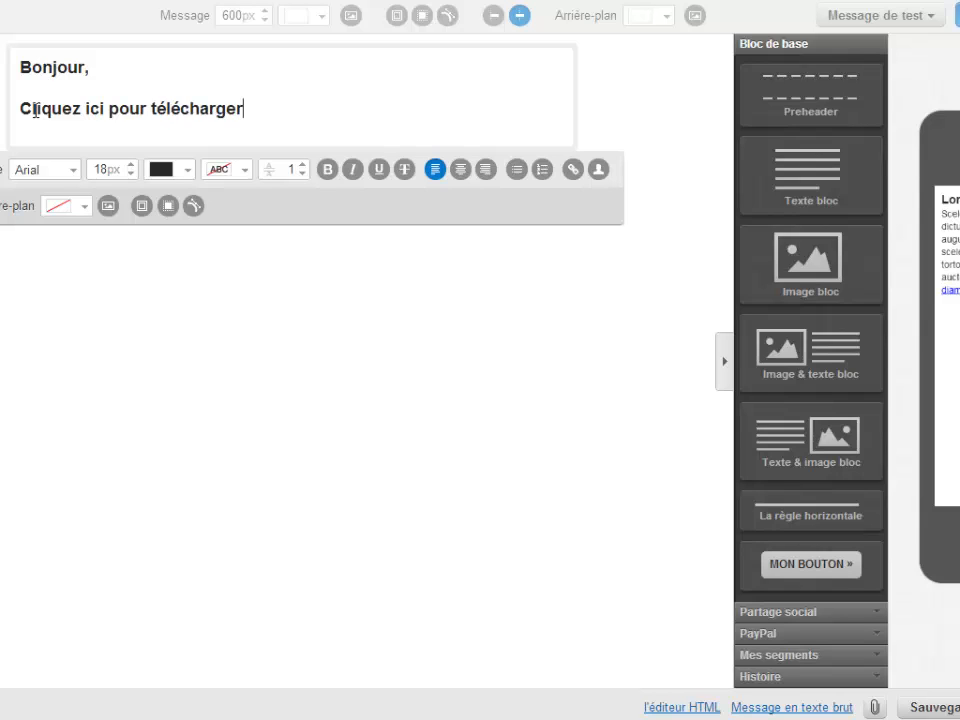
pyautogui.write(' votre eb')
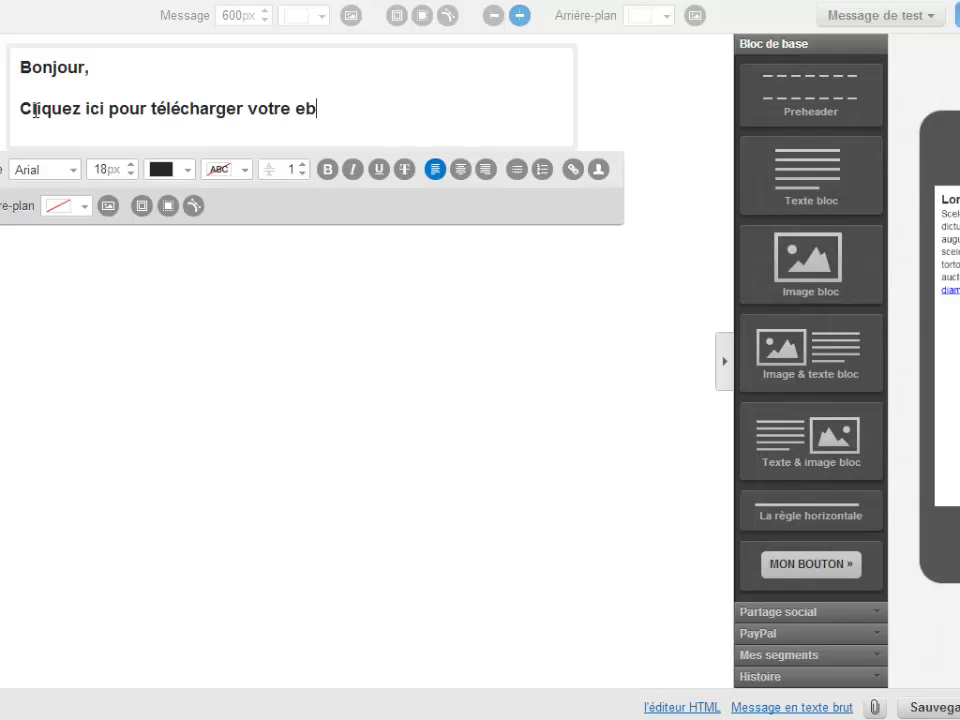
pyautogui.write('ook gr')
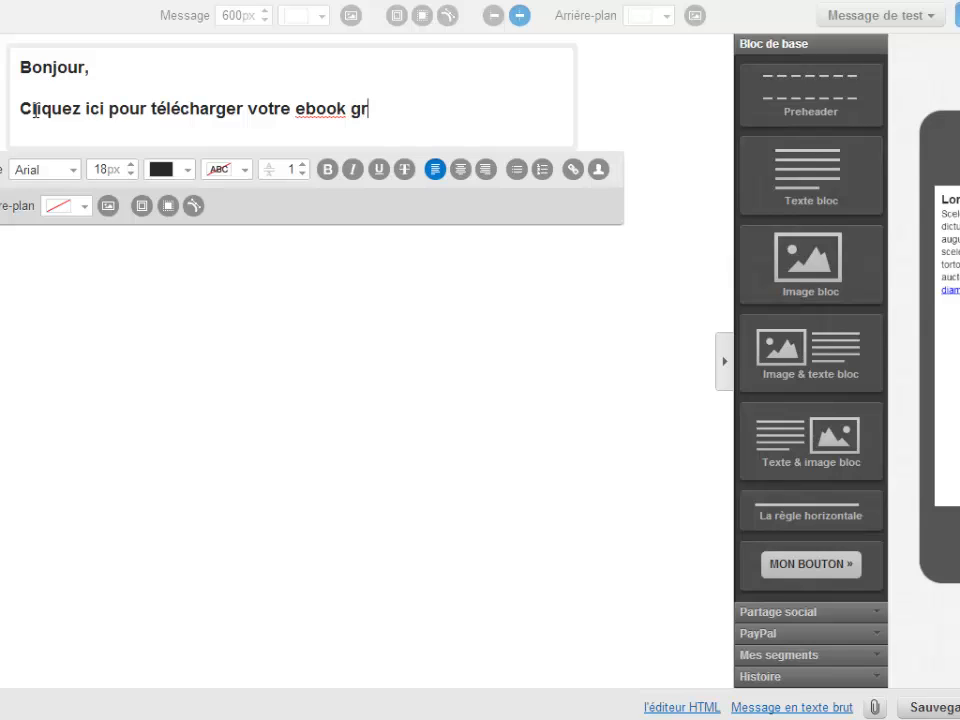
pyautogui.write('atuit.')
# Add the closing "A bientôt," after a blank line below the download sentence, followed by a new line.
pyautogui.press('Return')
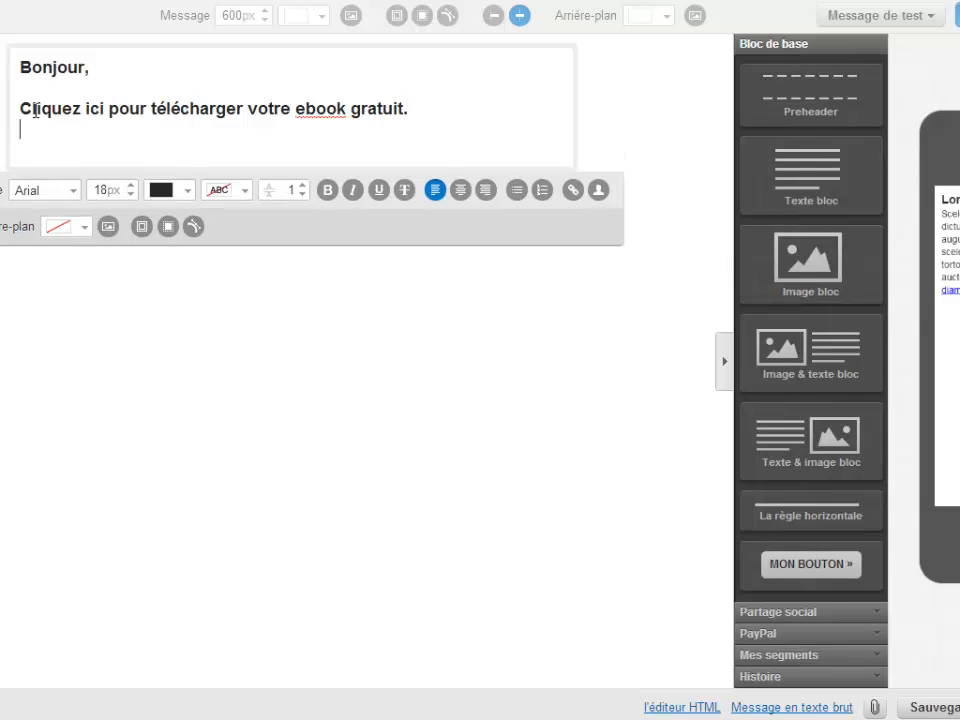
pyautogui.press('Return')
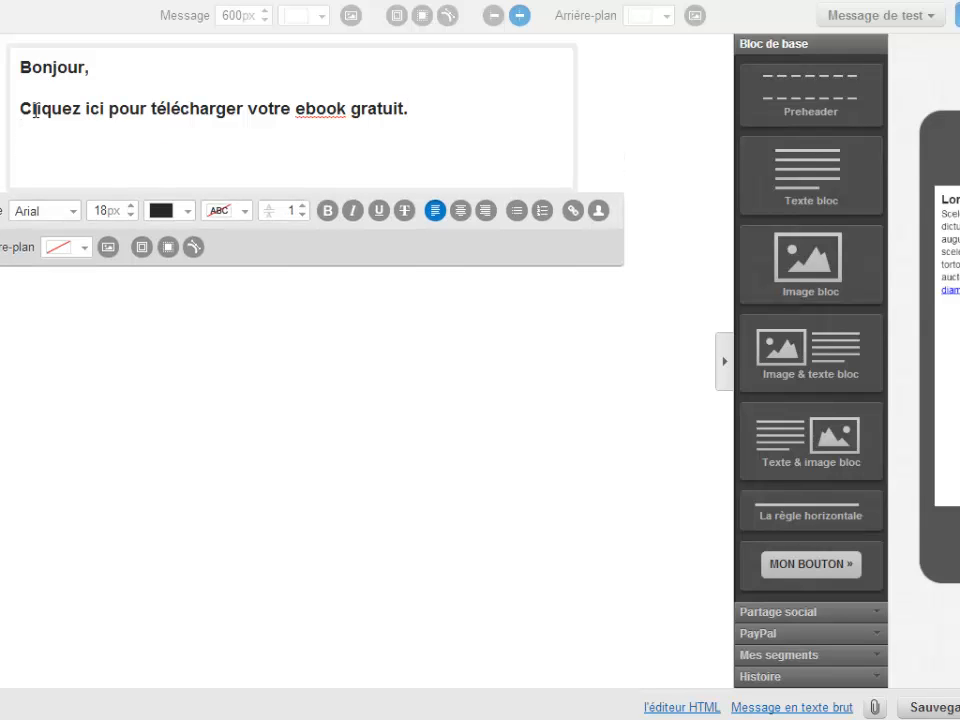
pyautogui.write('A bientôt,')
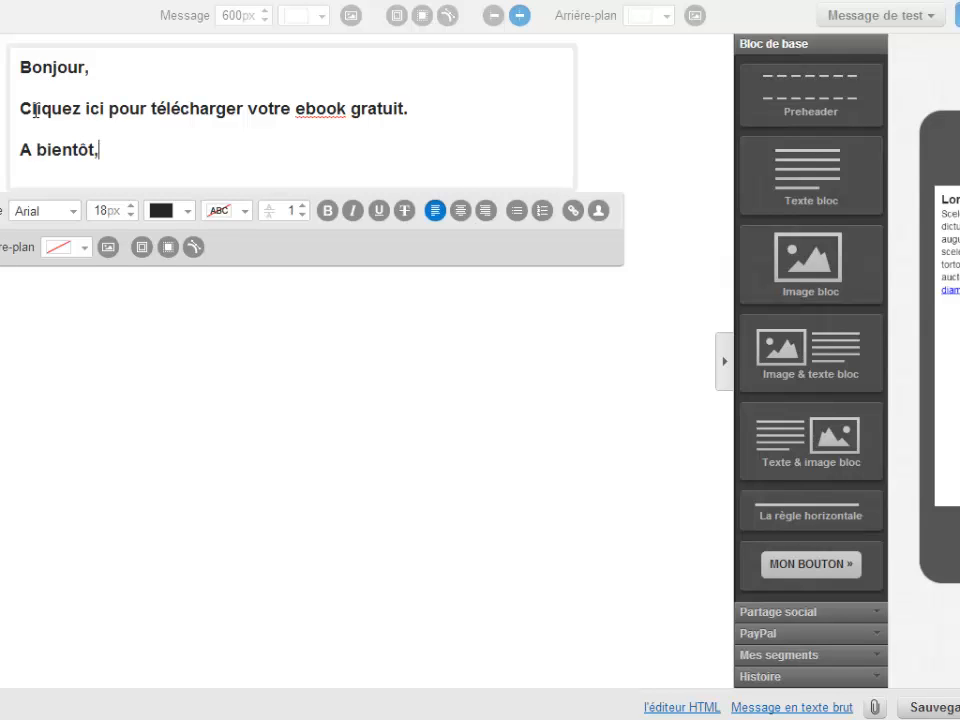
pyautogui.press('Return')
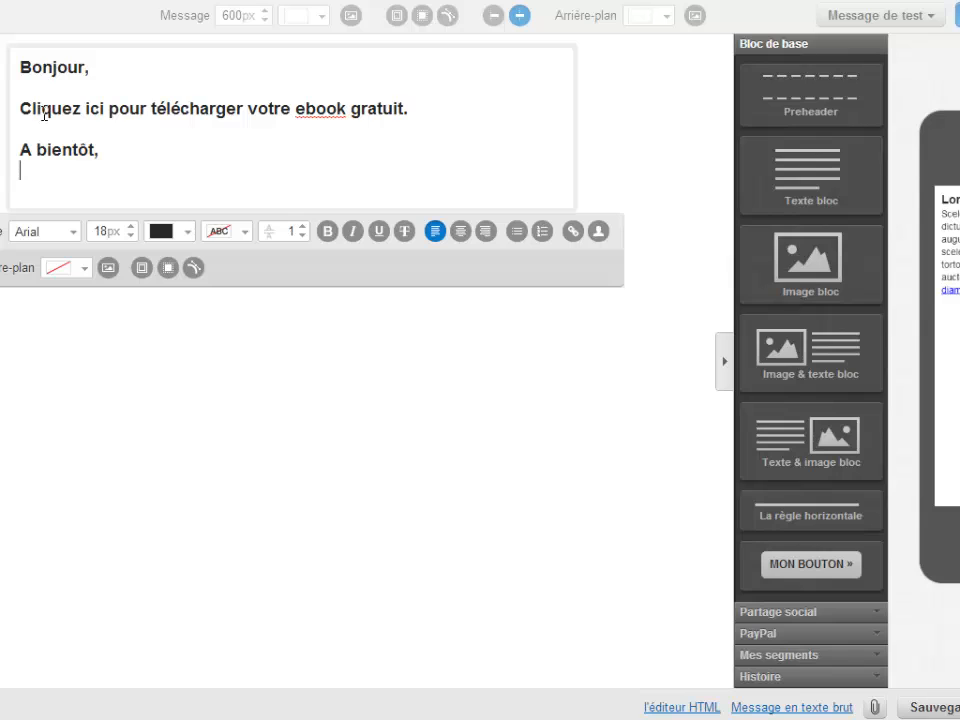
# Sign the message with the sender's first name below the closing and link the words "Cliquez ici" to the sender's website URL.
pyautogui.press('Return')
pyautogui.write('Aurore')
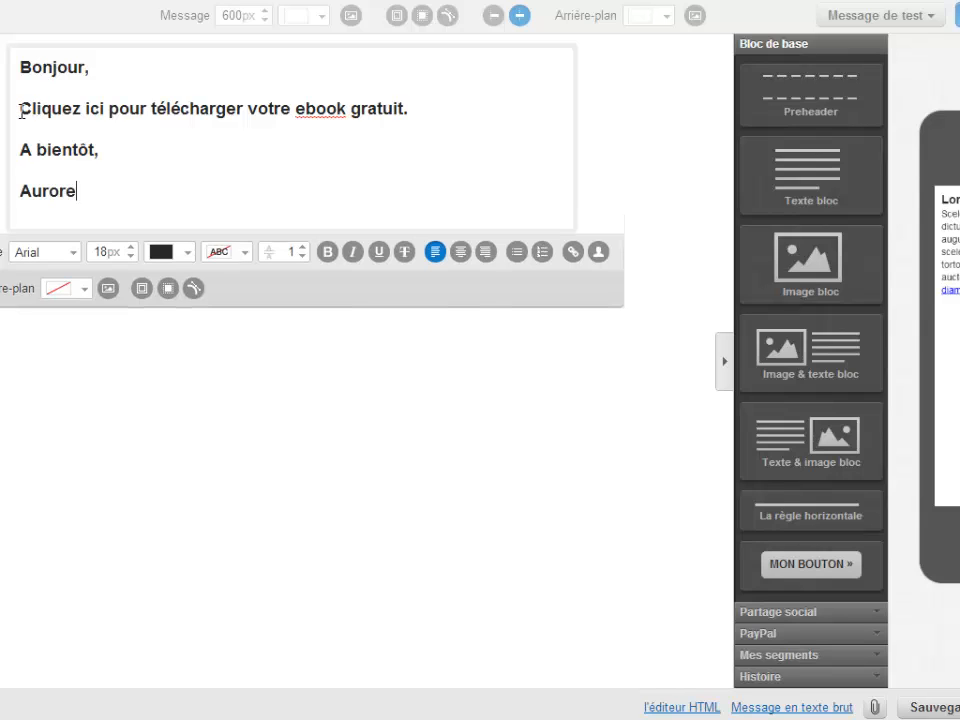
pyautogui.moveTo(22, 110); pyautogui.dragTo(107, 108)
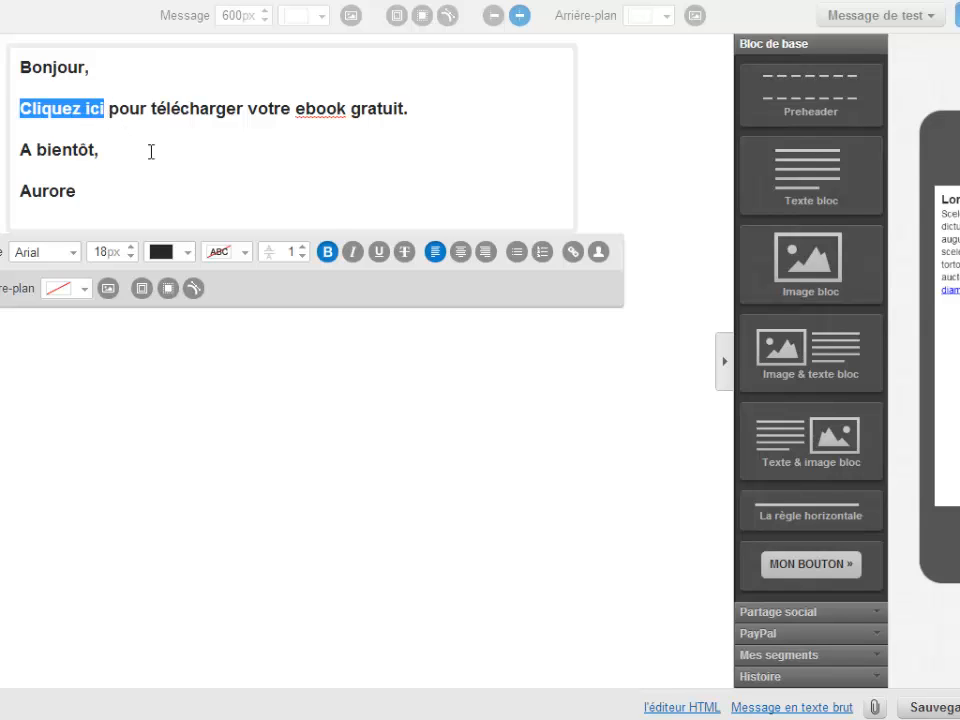
pyautogui.click(576, 262)
pyautogui.click(576, 262)
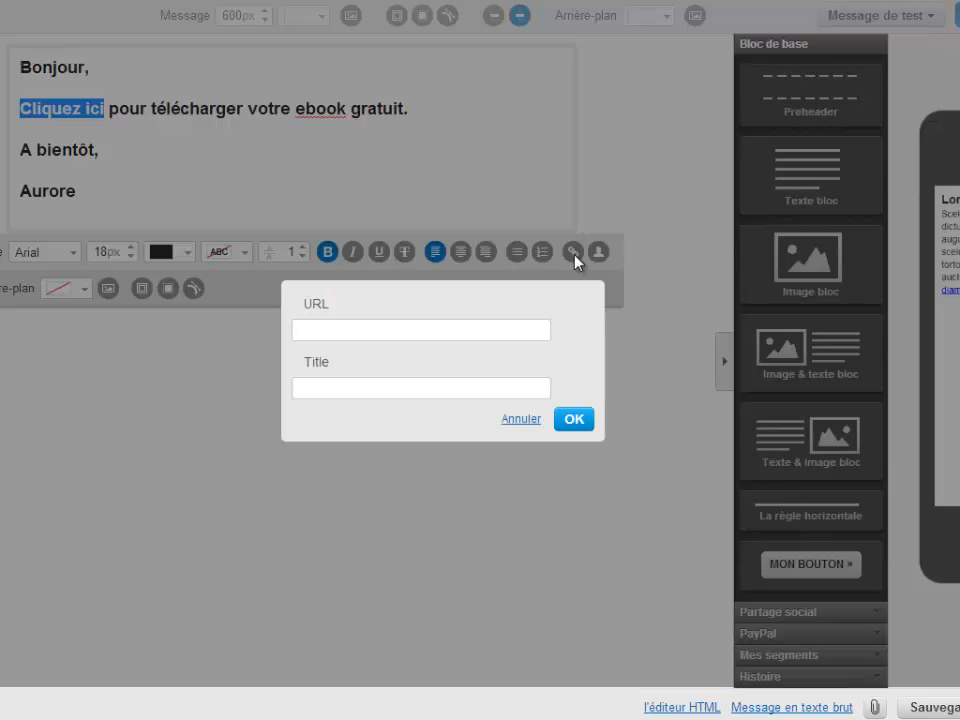
pyautogui.click(308, 330)
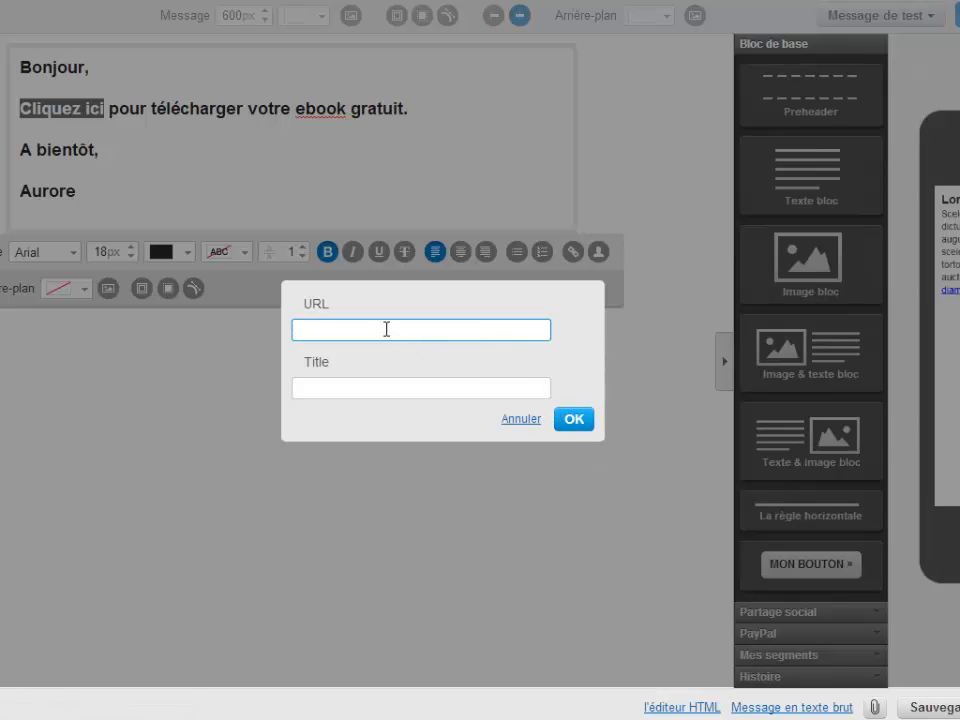
pyautogui.write('http://aurorebelleyang.com')
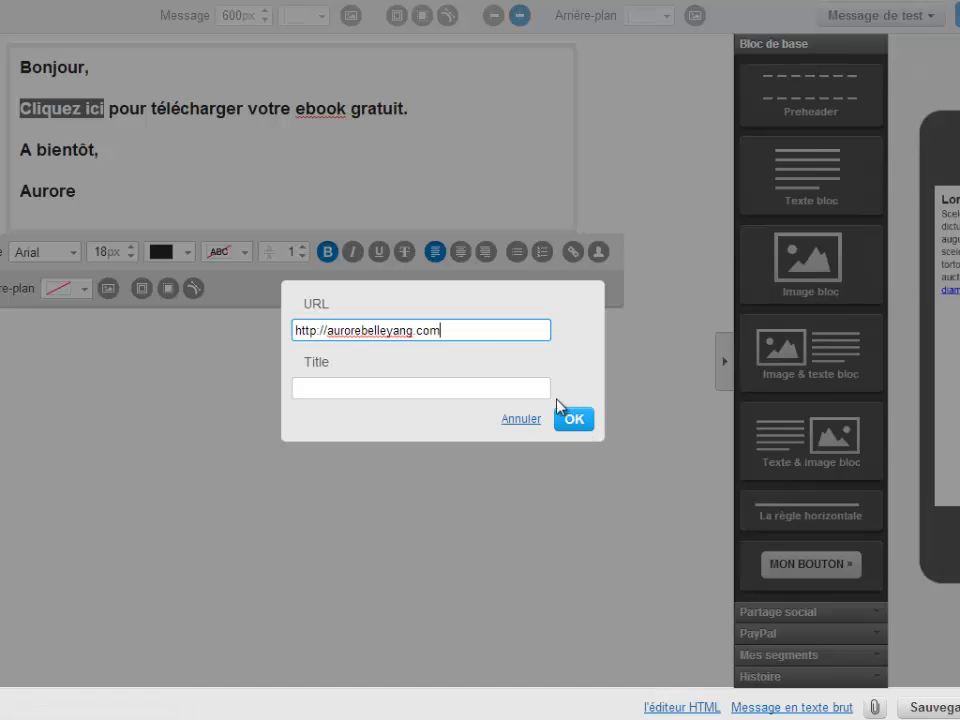
pyautogui.press('Return')
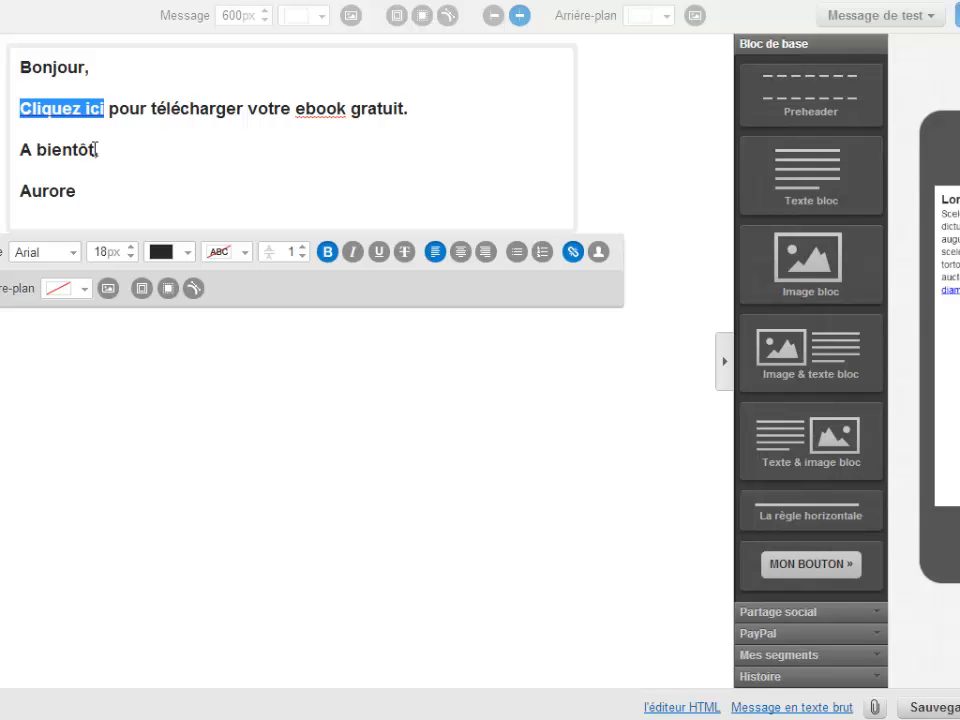
pyautogui.press('Down')
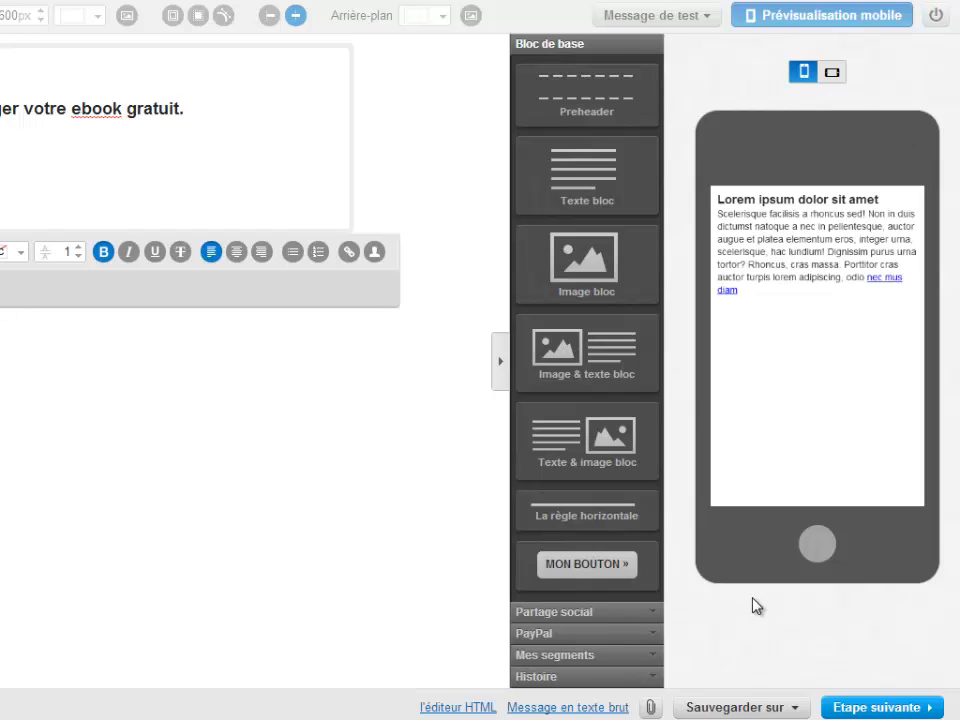
# Finish the message and return to the day 0 autoresponder settings to review its schedule and attached message.
pyautogui.click(878, 708)
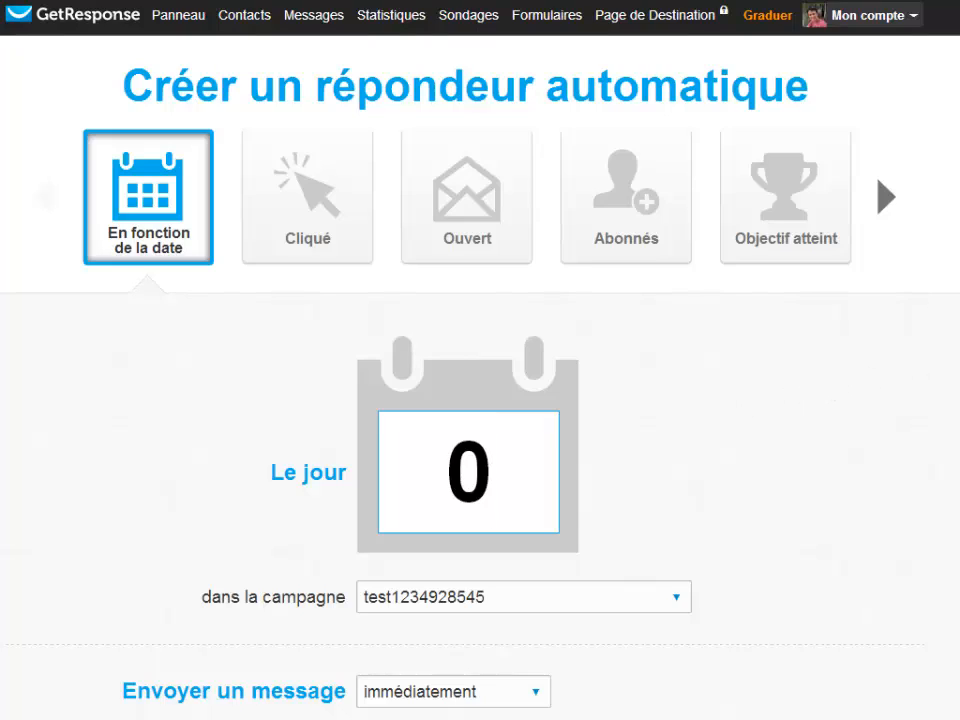
pyautogui.scroll(-1, 480, 360)
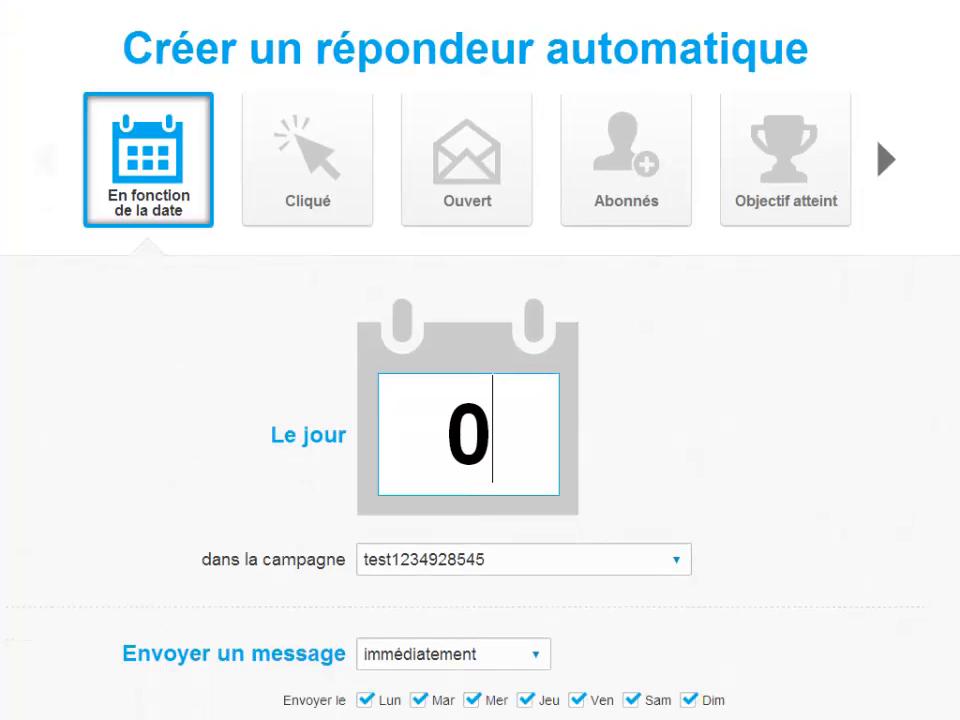
pyautogui.scroll(-4, 480, 360)
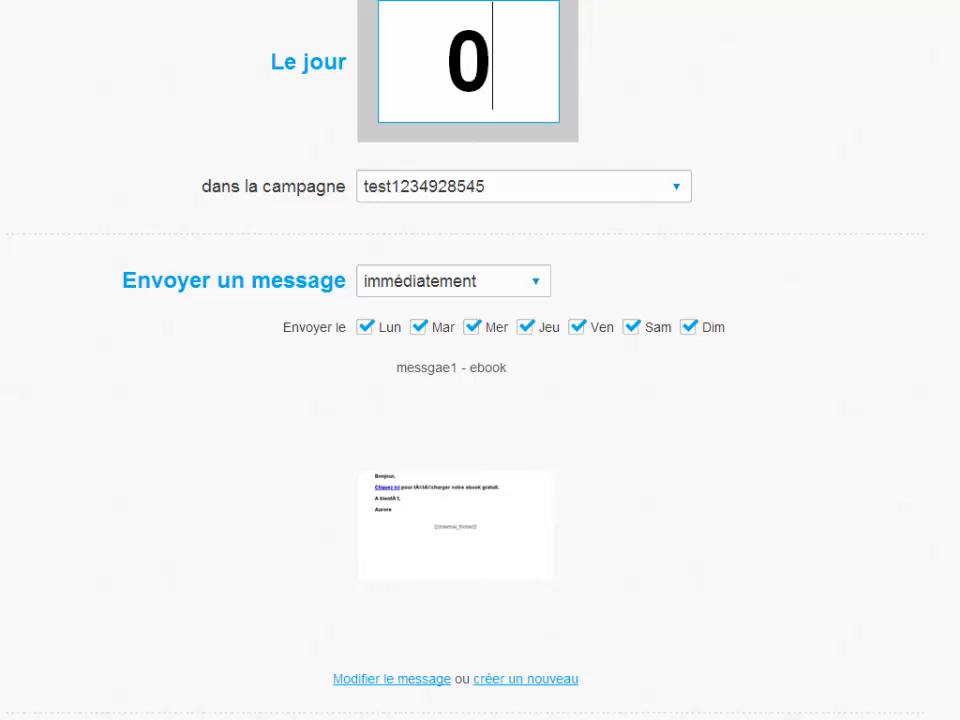
pyautogui.scroll(-1, 480, 360)
pyautogui.scroll(-2, 602, 482)
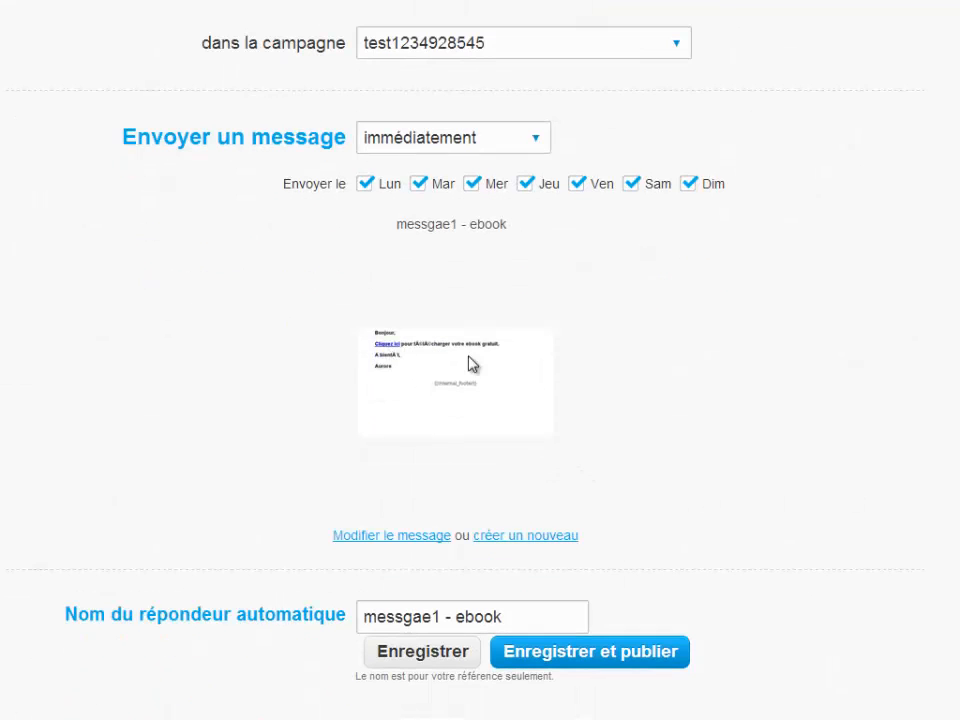
# Correct the autoresponder's name to "message1 - ebook", save the autoresponder and publish it.
pyautogui.moveTo(488, 368)
pyautogui.click(424, 621)
pyautogui.press('BackSpace')
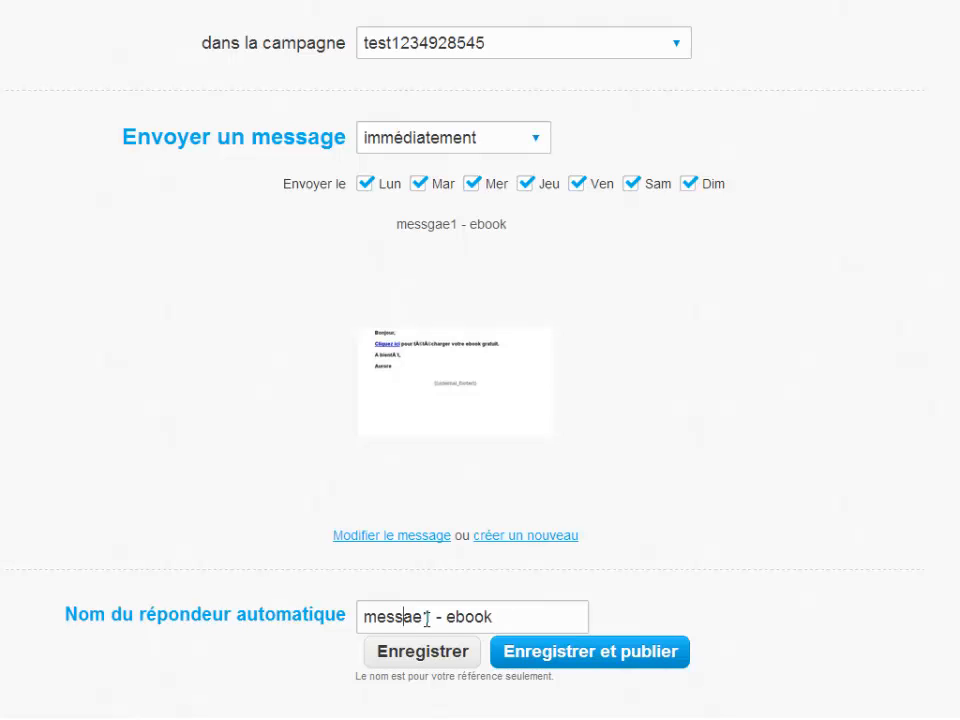
pyautogui.press('Right')
pyautogui.write('g')
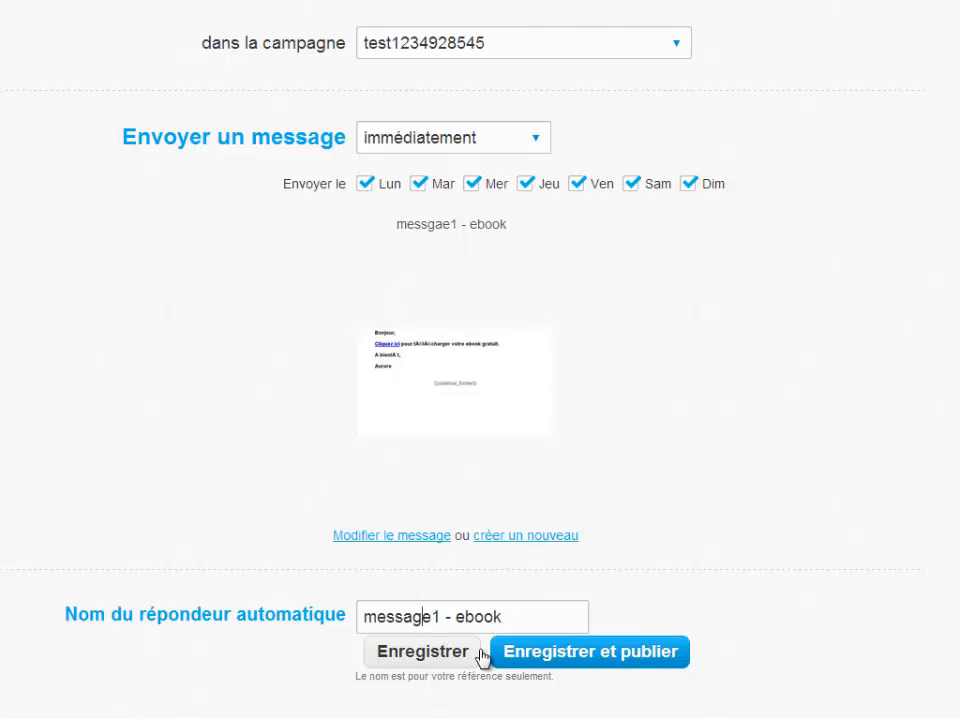
pyautogui.click(611, 664)
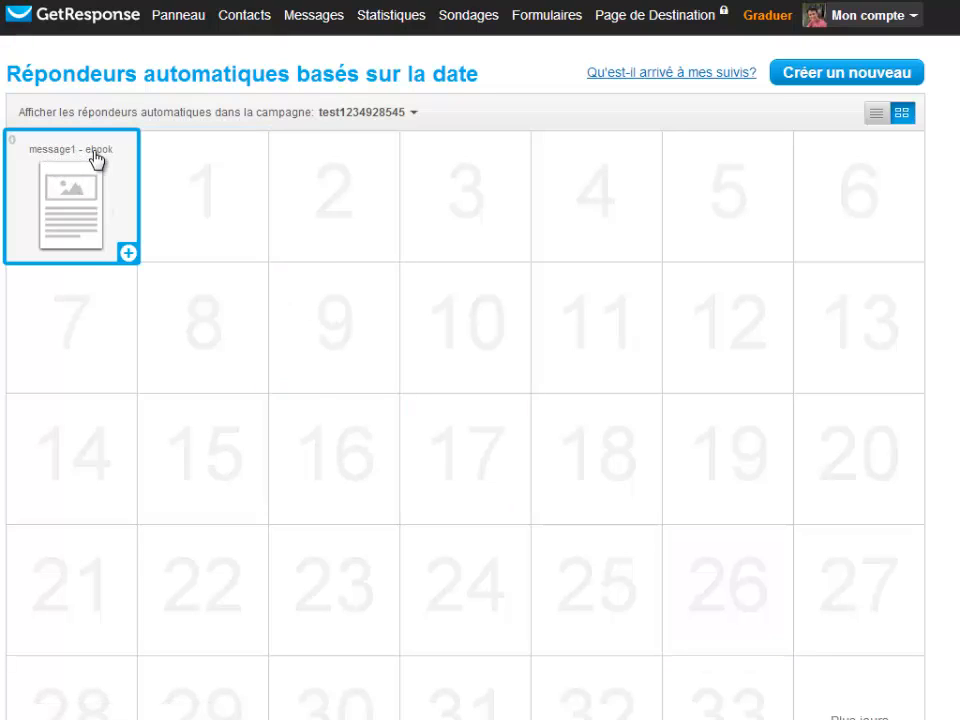
# Open a new date-based autoresponder for day 2 and examine its sending-time options, sending days and message settings.
pyautogui.moveTo(80, 157)
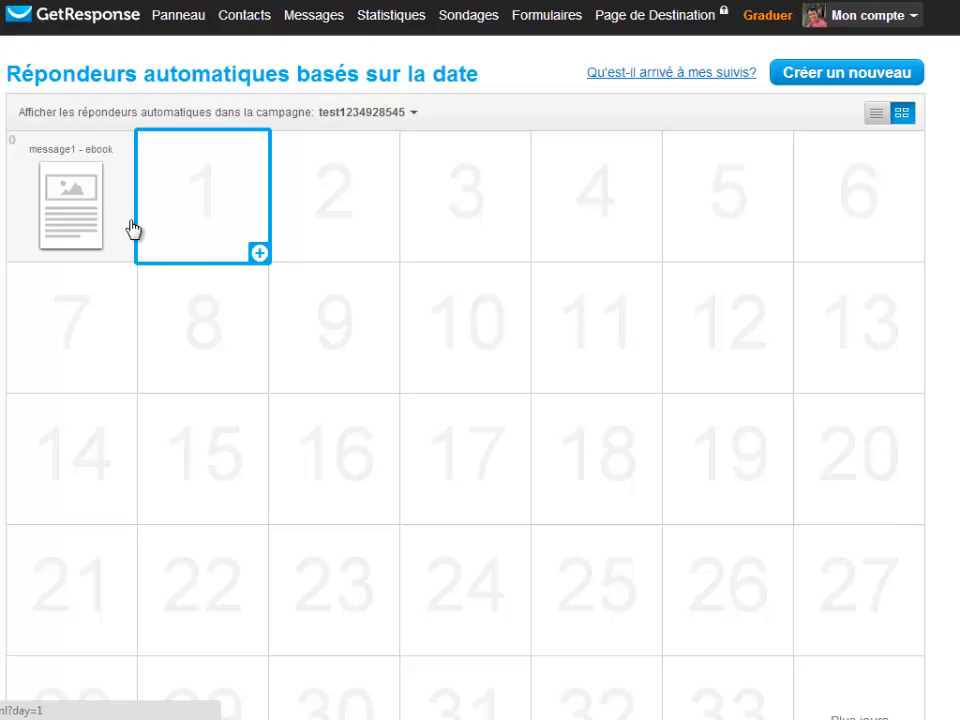
pyautogui.moveTo(78, 225)
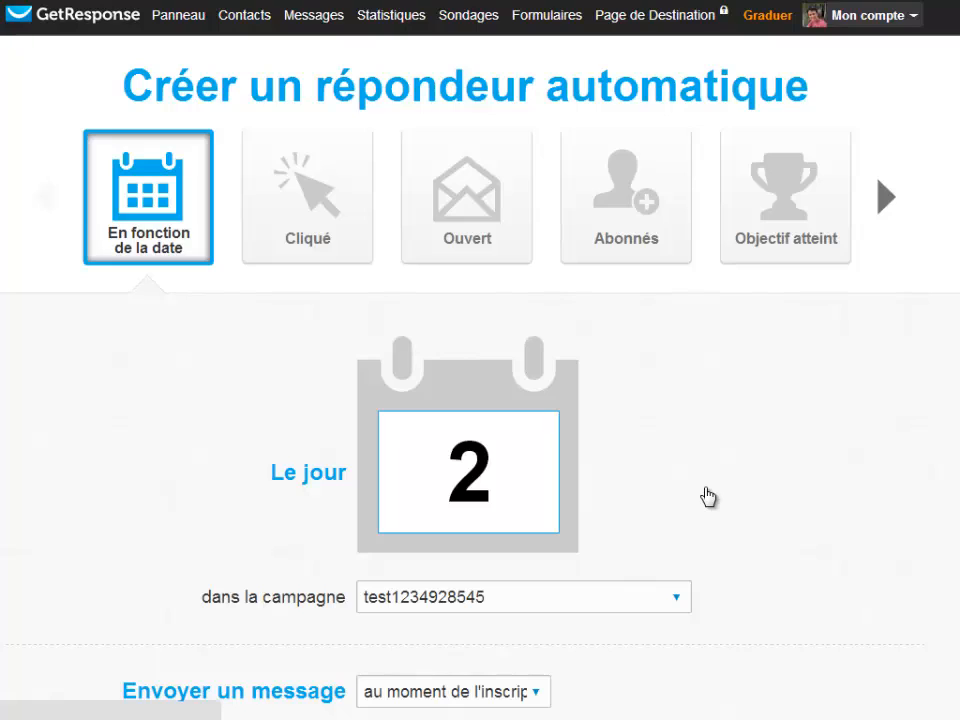
pyautogui.scroll(-1, 690, 492)
pyautogui.scroll(-1, 662, 481)
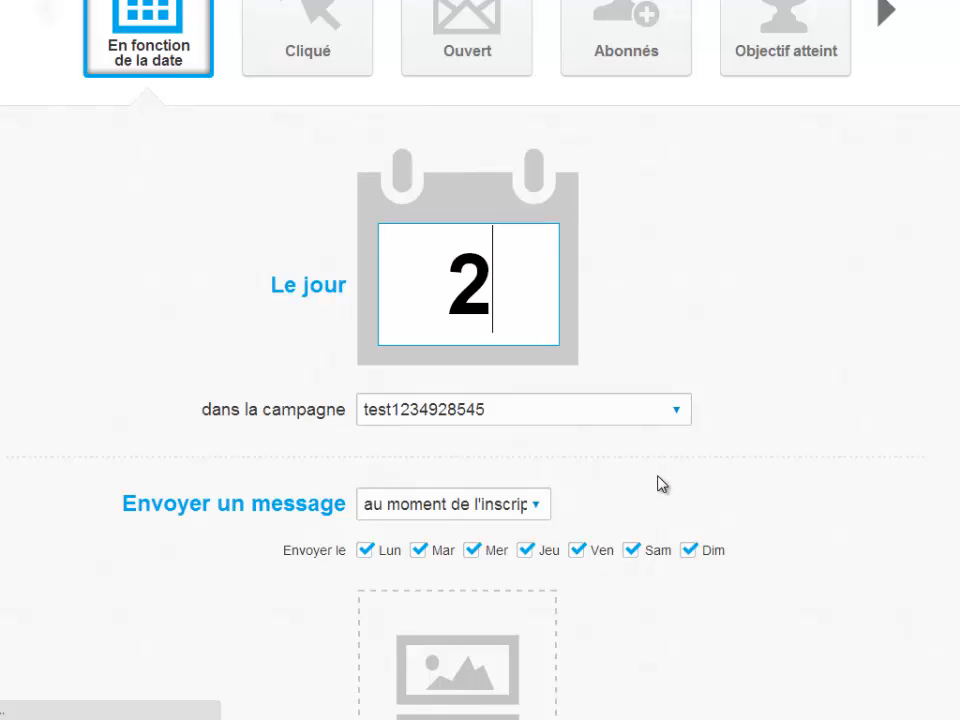
pyautogui.scroll(-1, 652, 290)
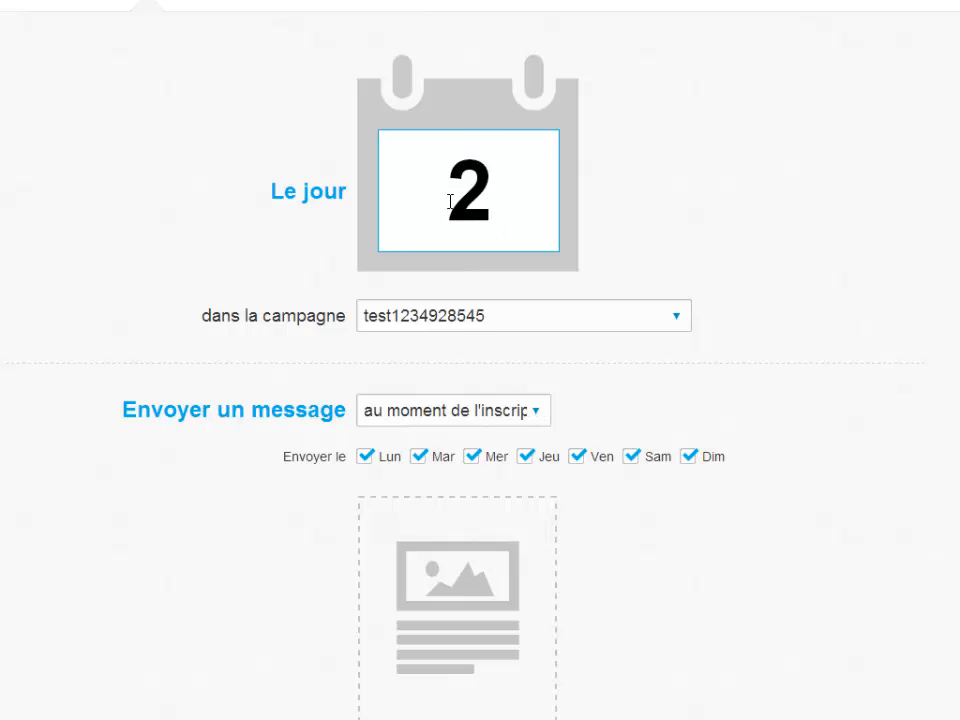
pyautogui.click(537, 414)
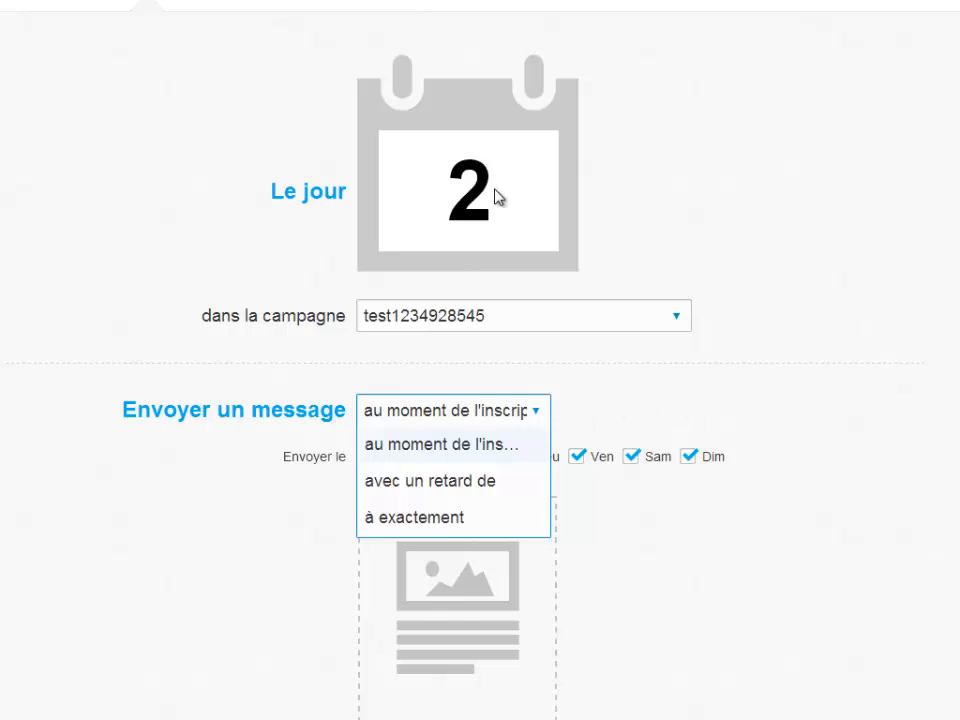
pyautogui.click(514, 405)
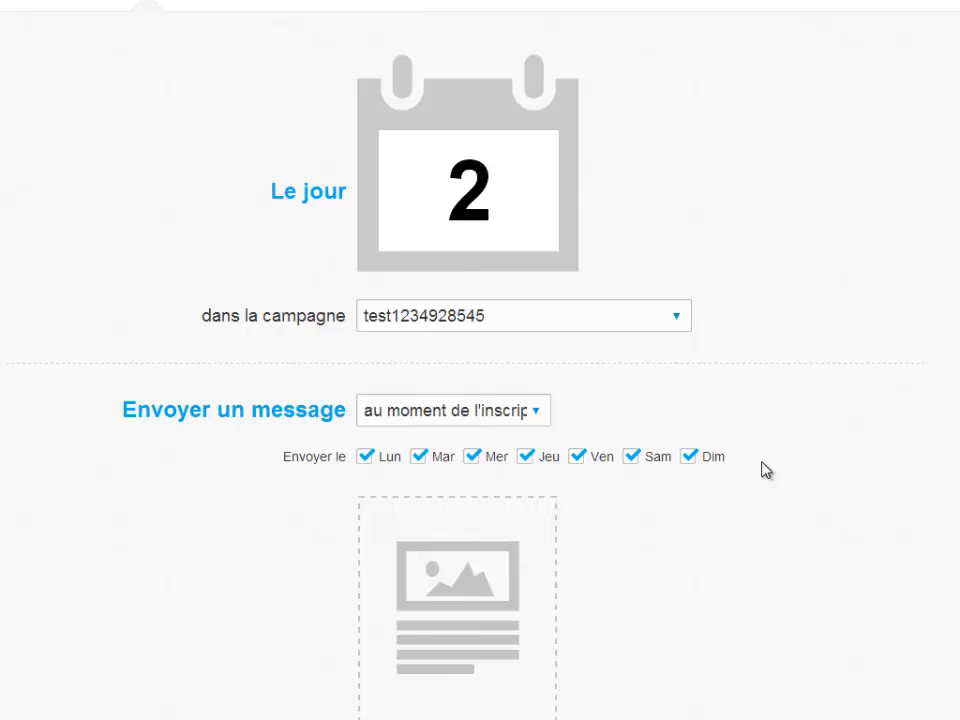
pyautogui.scroll(-3, 766, 470)
pyautogui.scroll(-1, 766, 470)
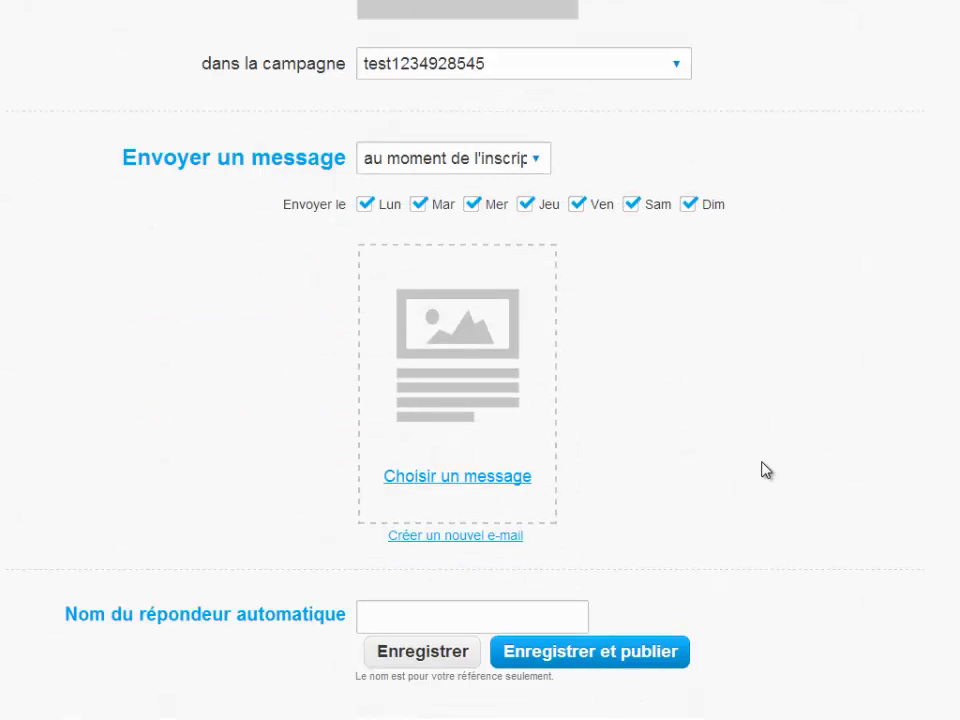